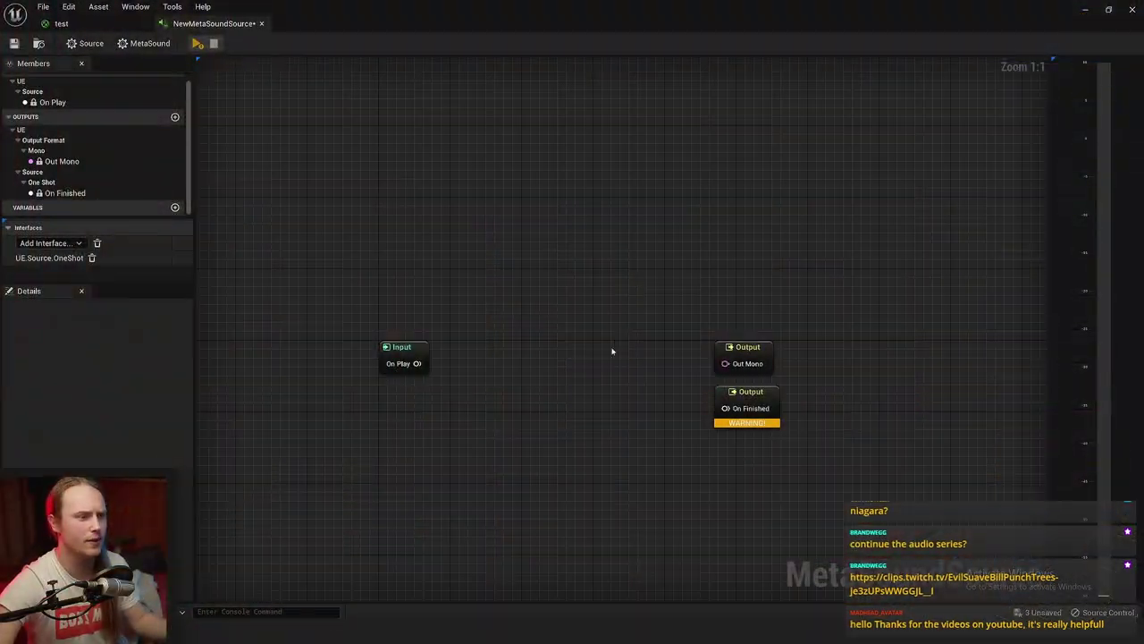
right_click_drag(586, 315, 657, 217)
scroll(618, 281, "up", 4, "ctrl")
right_click_drag(573, 334, 516, 336)
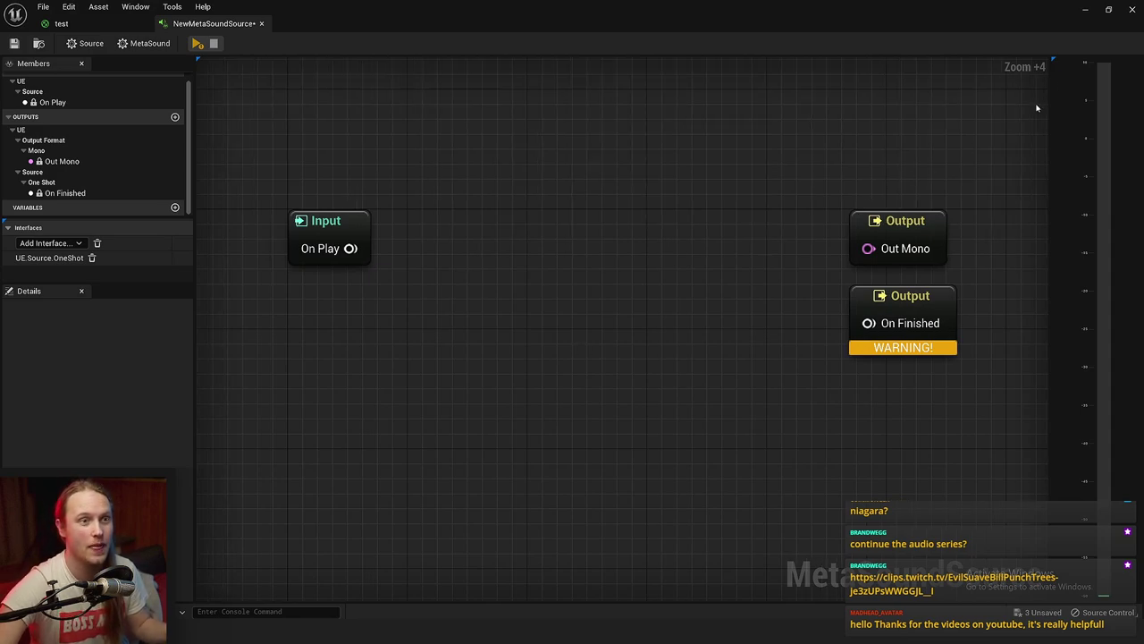
Create a second MetaSound Source in the zDump/Tutorail folder with its default name and open it for editing.
left_click(1087, 8)
right_click(404, 544)
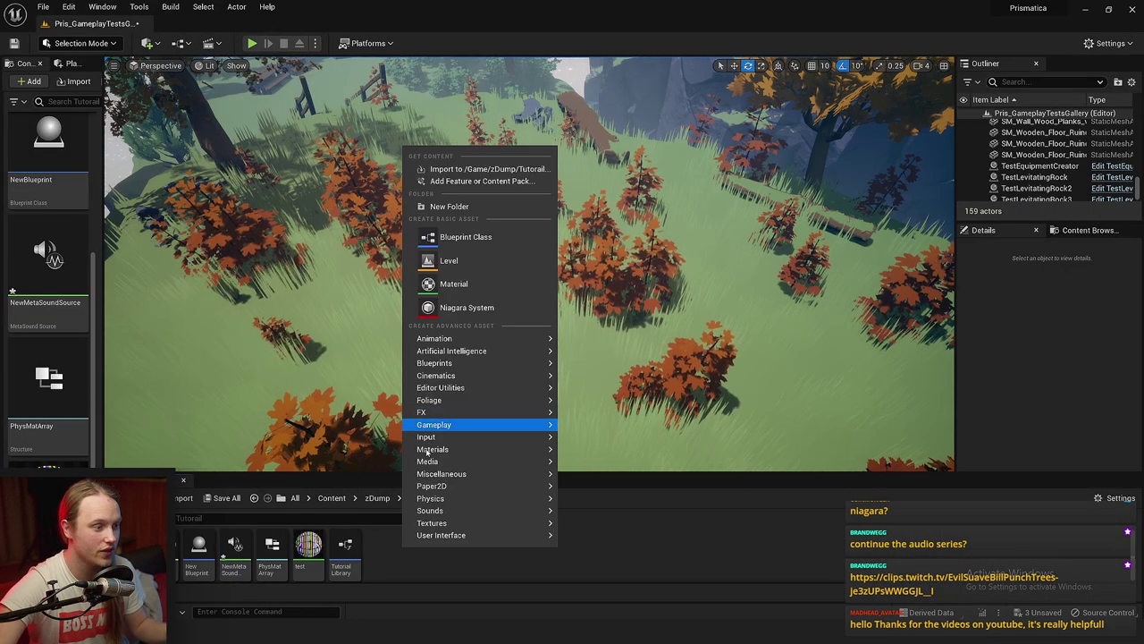
mouse_move(441, 513)
left_click(626, 403)
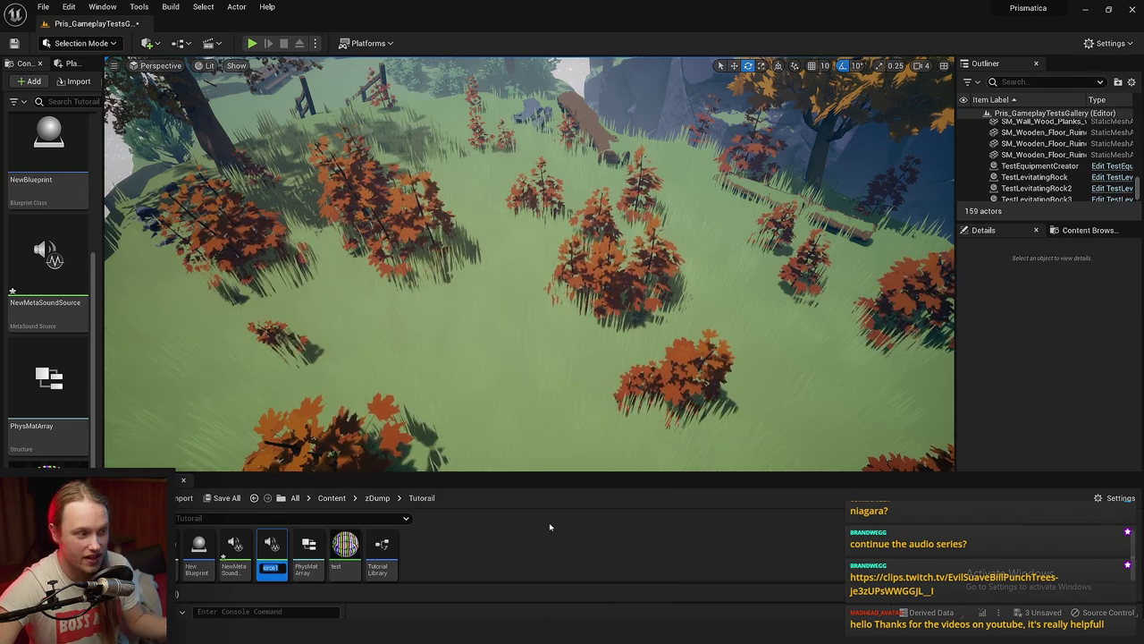
double_click(272, 547)
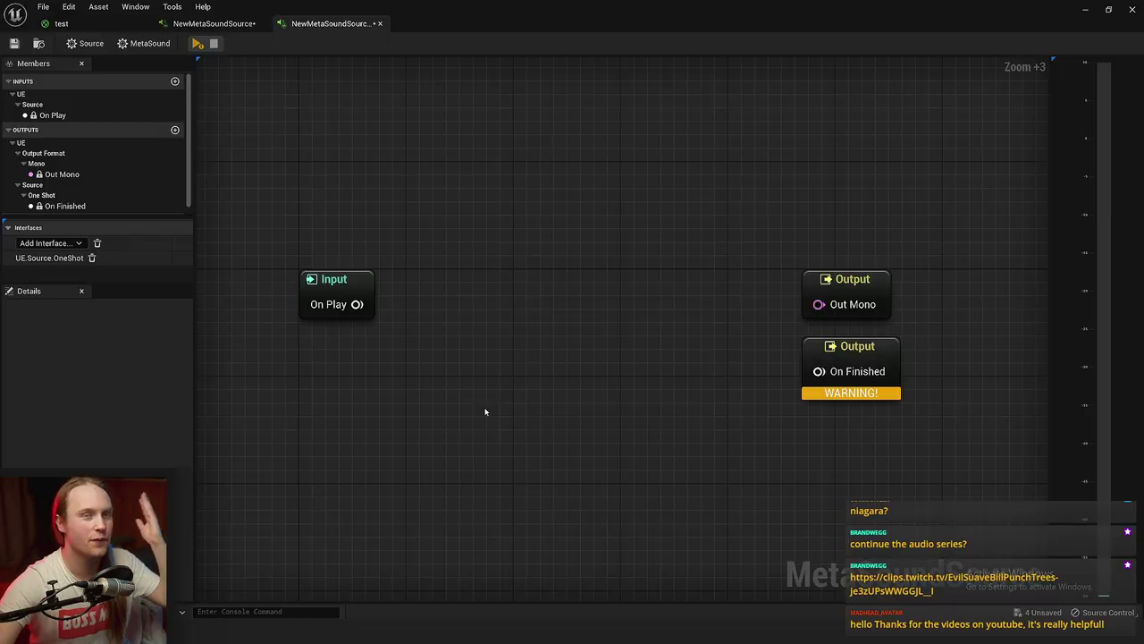
Move the Out Mono and On Finished output nodes together farther away from the On Play input node.
right_click_drag(490, 393, 365, 370)
scroll(657, 381, "down", 3)
left_click_drag(421, 262, 708, 421)
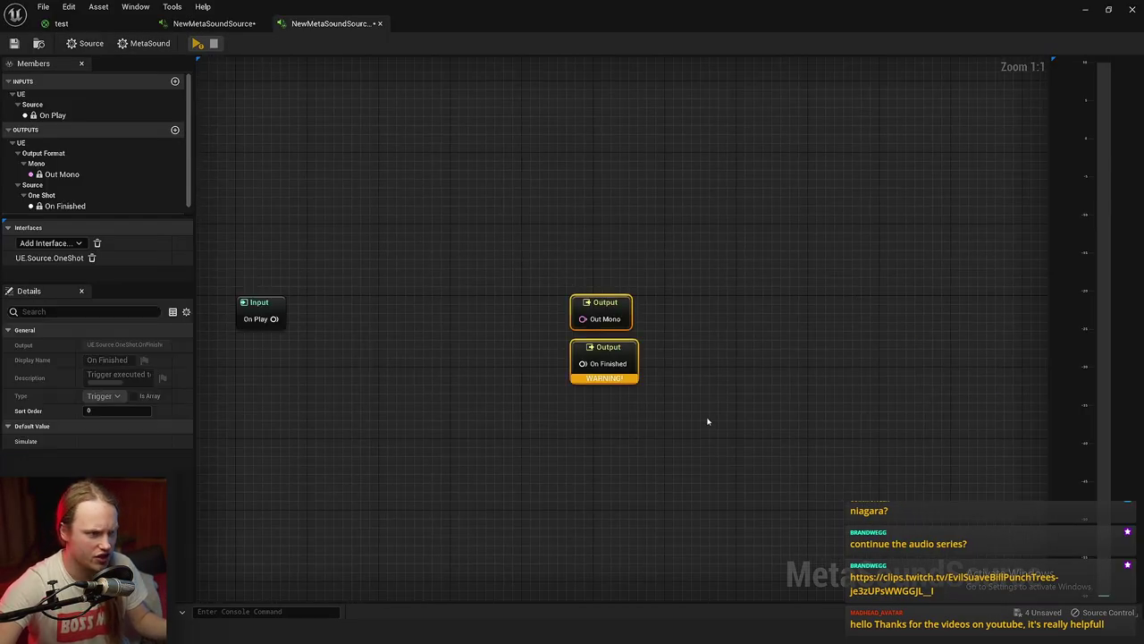
left_click_drag(601, 303, 677, 304)
scroll(292, 359, "up", 2, "ctrl")
right_click_drag(292, 358, 388, 355)
scroll(465, 352, "down", 1)
right_click_drag(465, 351, 557, 350)
right_click_drag(637, 330, 576, 328)
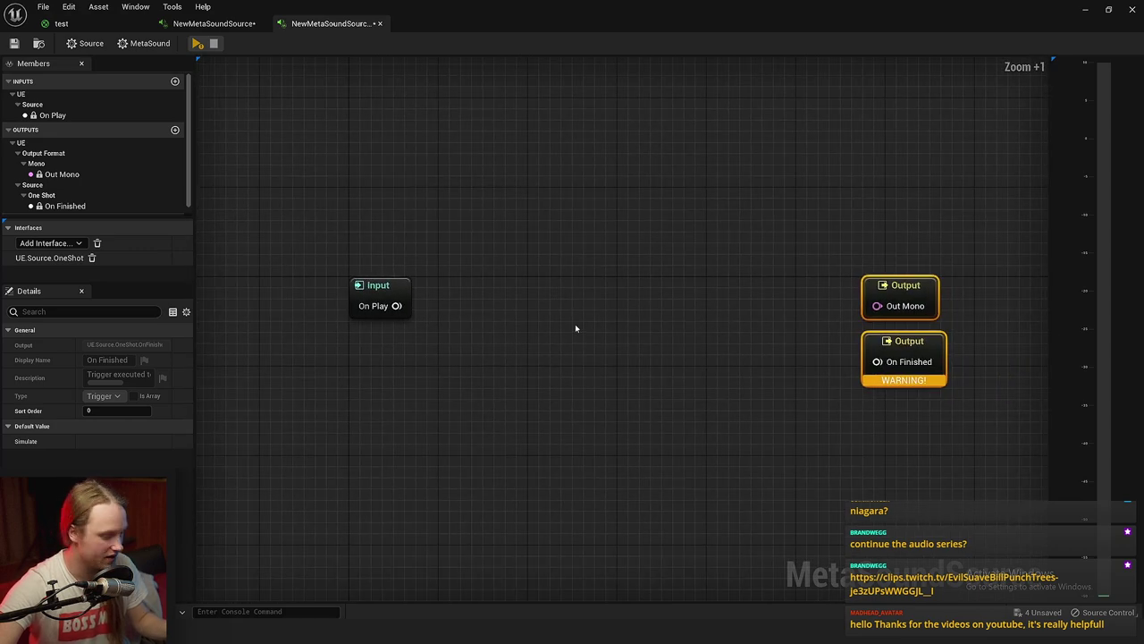
Add a Wave Player (Mono) node between the input and outputs, and connect On Play to its Play trigger.
right_click(571, 320)
type("wa")
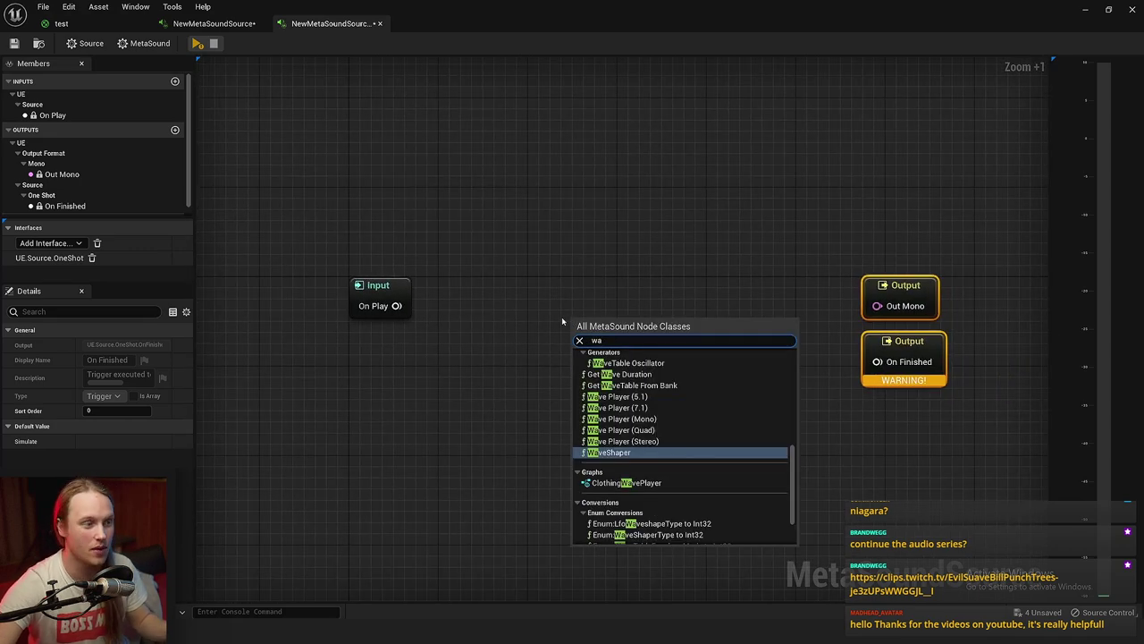
type("ve")
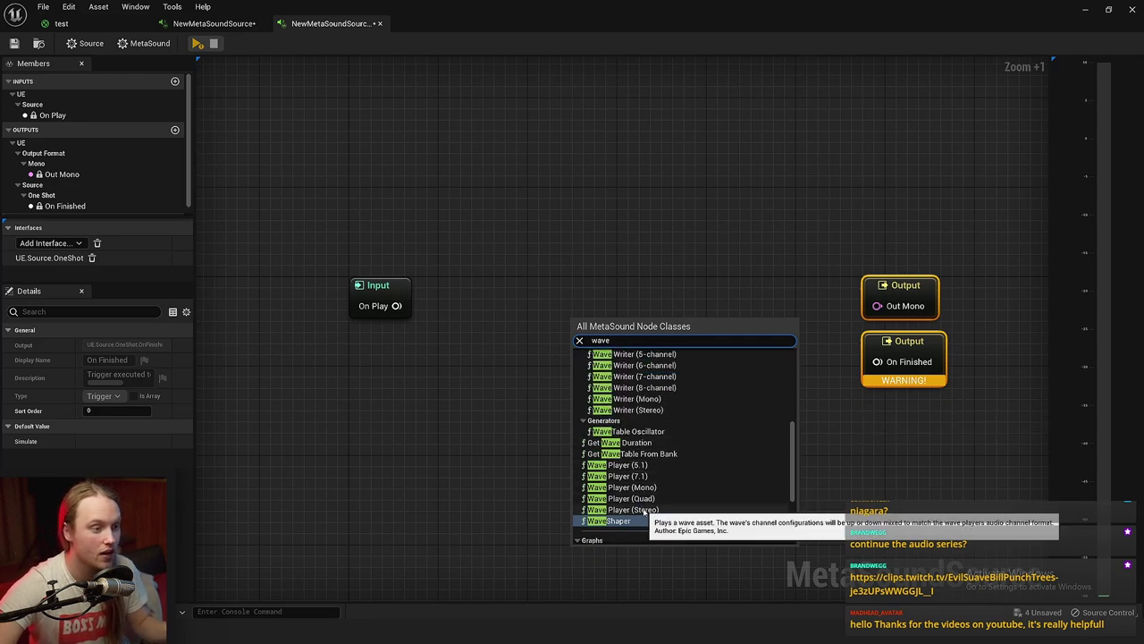
left_click(626, 487)
scroll(629, 492, "up", 1)
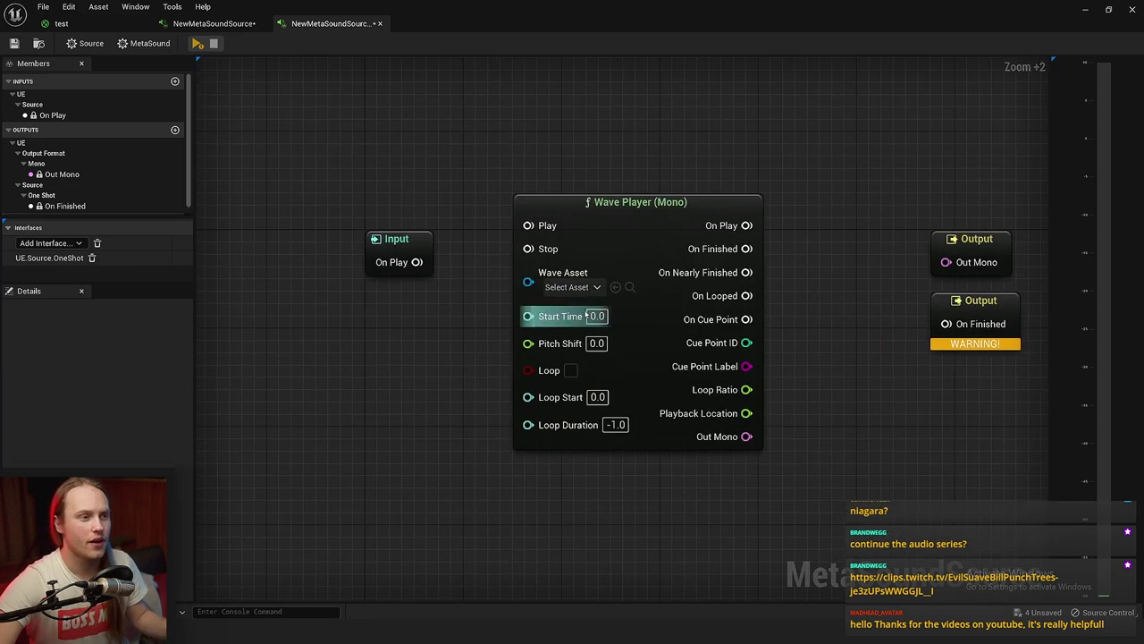
left_click_drag(641, 228, 716, 235)
left_click_drag(416, 262, 603, 237)
Set the Wave Player's Wave Asset to the ChainMail_1 sound wave.
left_click(646, 298)
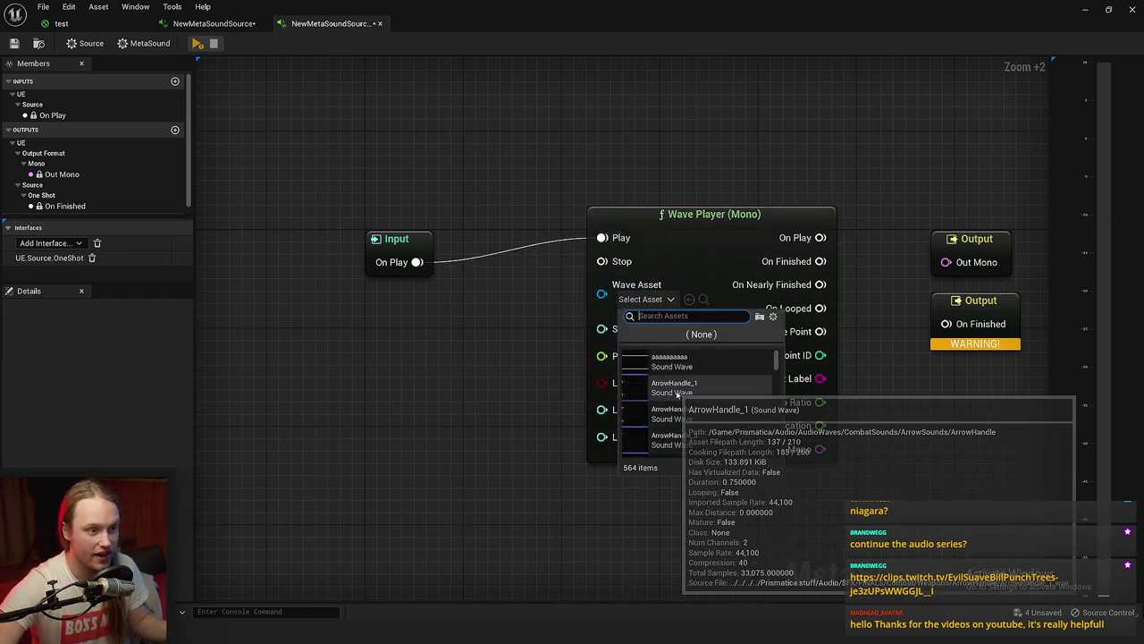
type("chain")
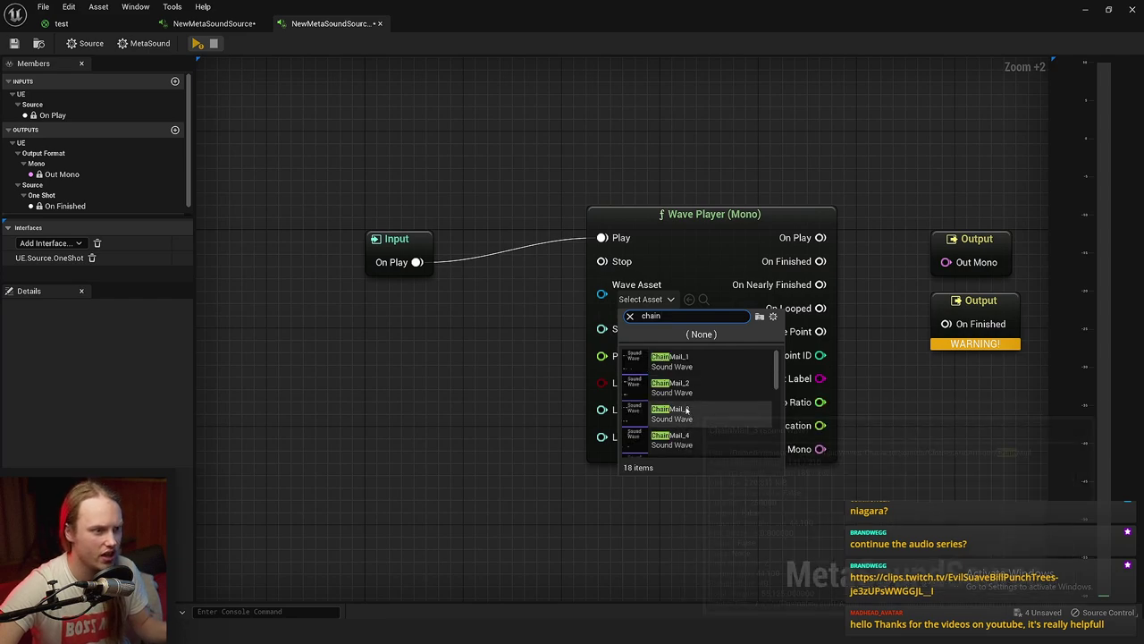
left_click(671, 365)
Connect the Wave Player's On Finished and Out Mono pins to the matching outputs, placing the Out Mono output below On Finished.
right_click_drag(843, 364, 690, 352)
left_click_drag(681, 249, 793, 311)
left_click_drag(681, 436, 792, 250)
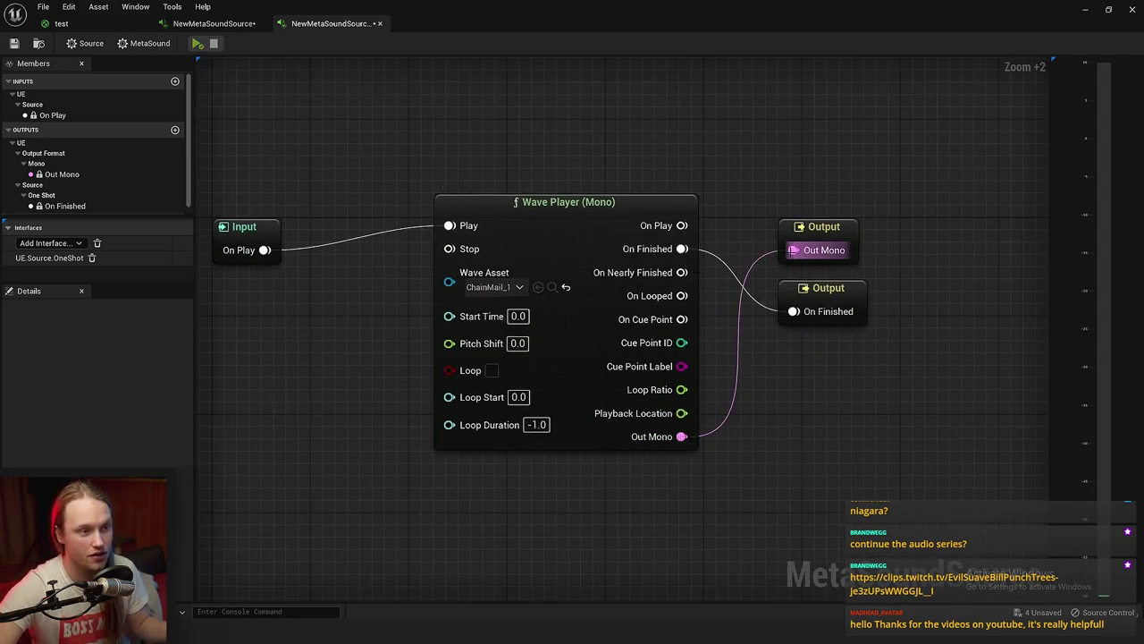
left_click_drag(803, 239, 803, 471)
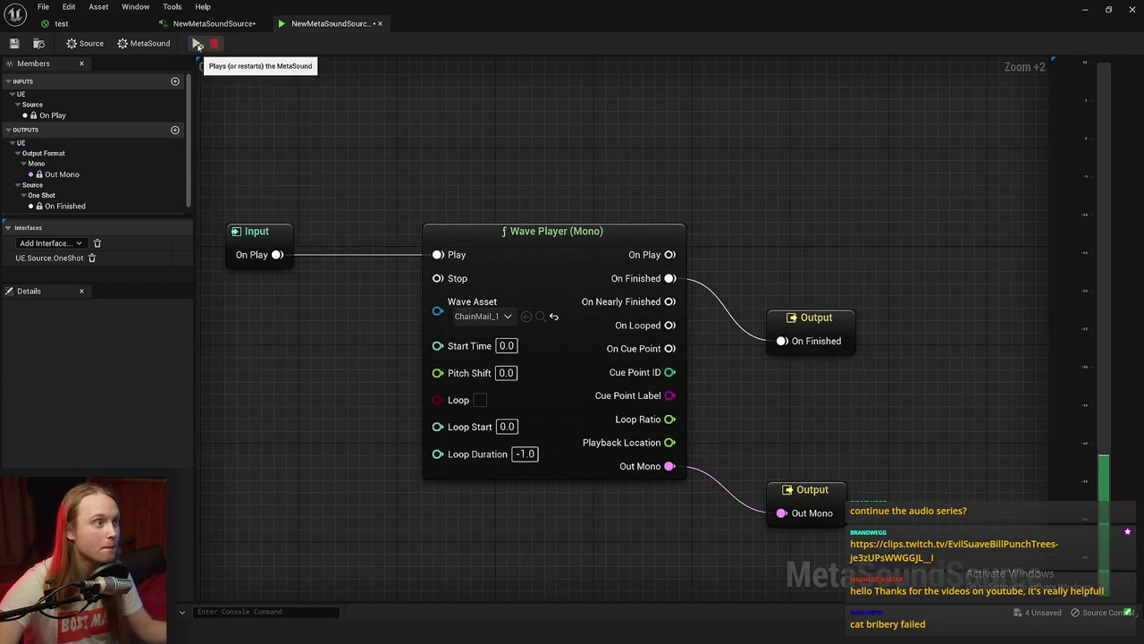
Move the On Play input node farther from the Wave Player and add a Random (Float) node triggered by On Play.
right_click_drag(276, 232, 354, 212)
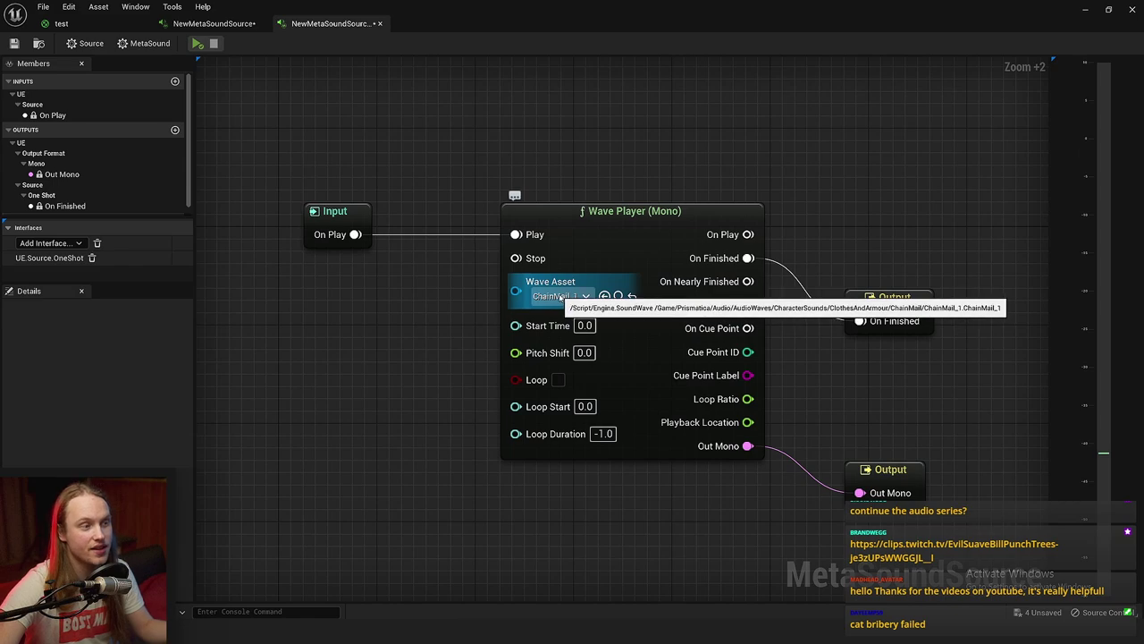
left_click(545, 313)
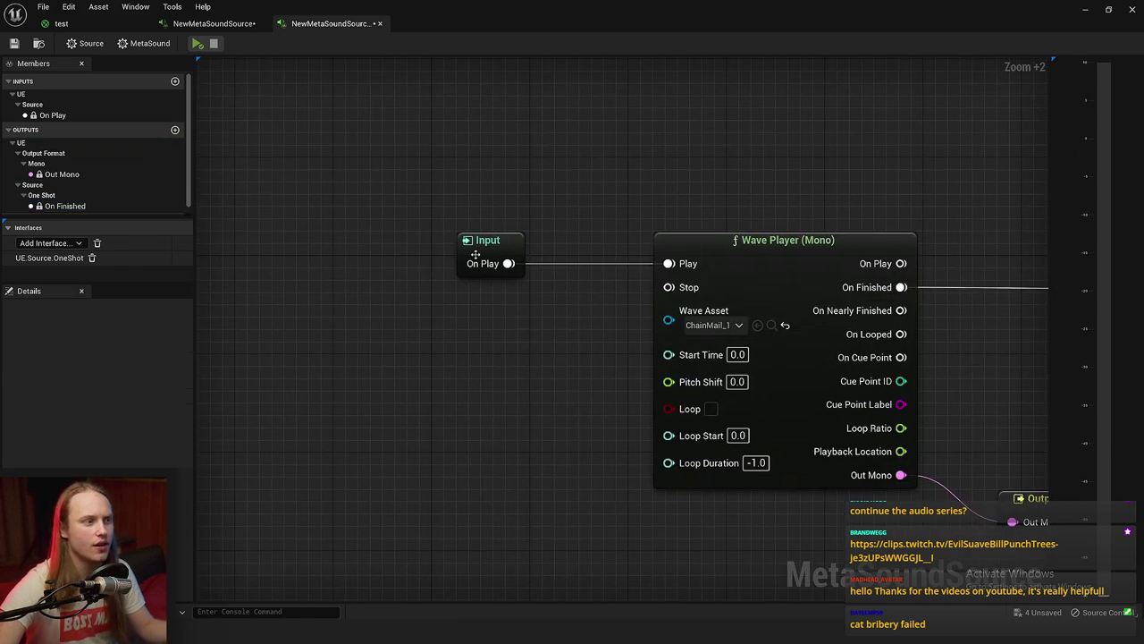
left_click_drag(474, 251, 251, 252)
right_click_drag(332, 345, 404, 391)
left_click(474, 339)
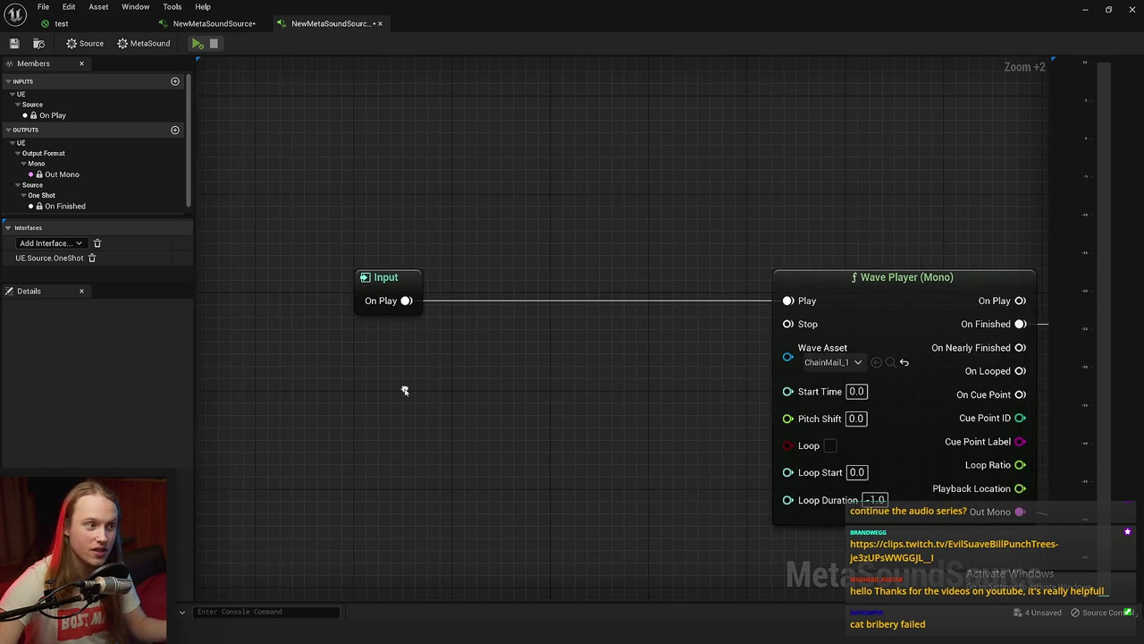
left_click_drag(408, 282, 430, 290)
type("random flo")
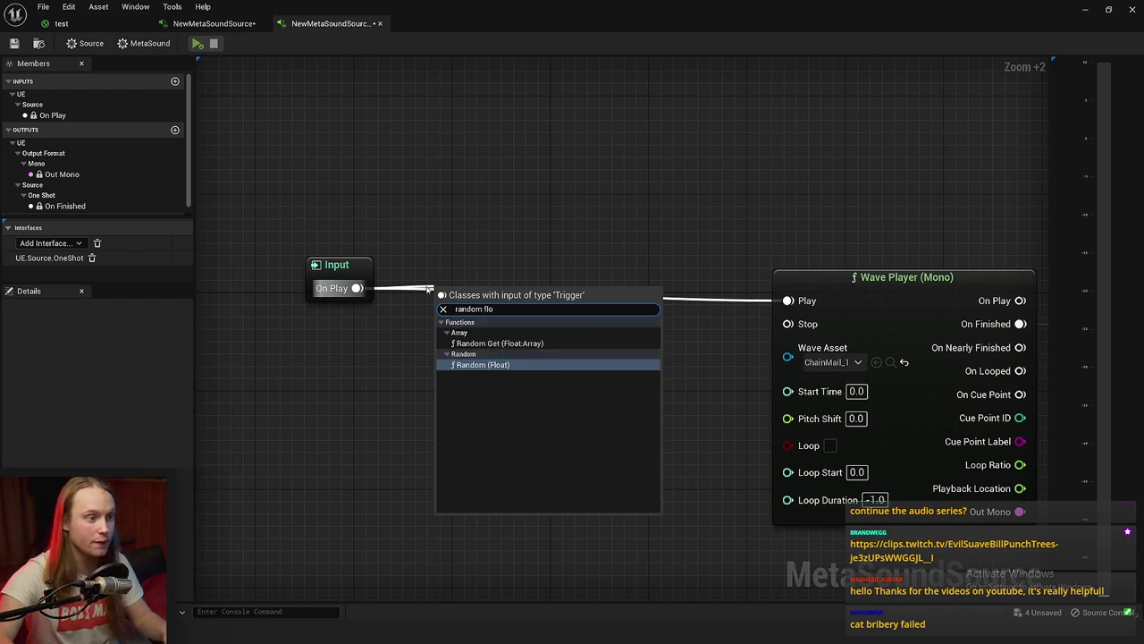
key("Return")
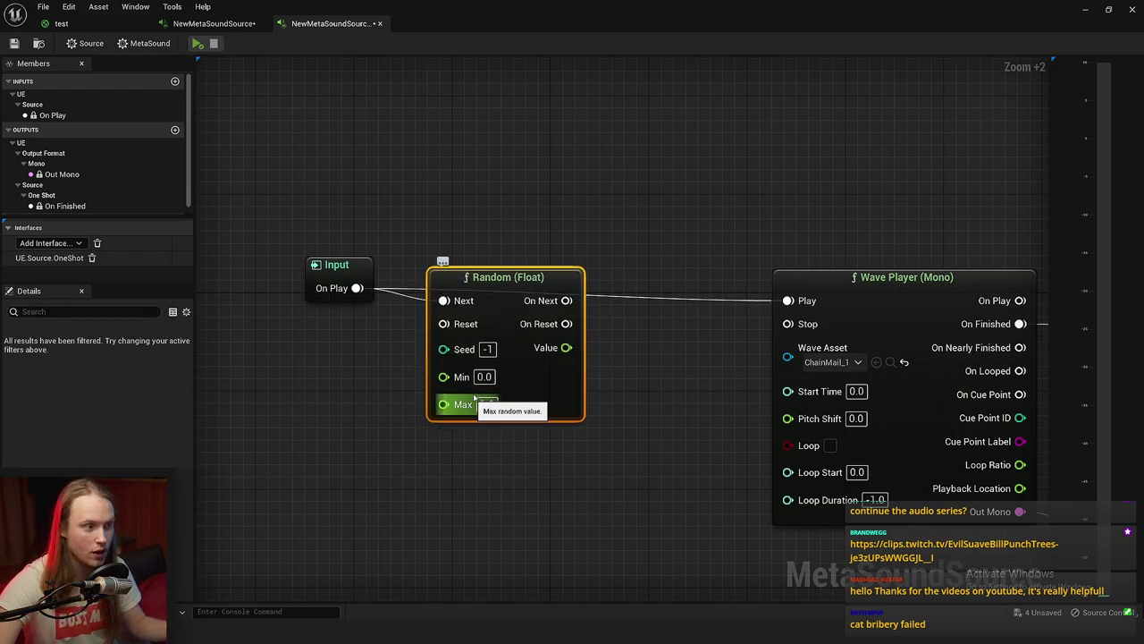
Set the Random (Float) node's Min to -5 and Max to 5.
left_click(483, 376)
type("-")
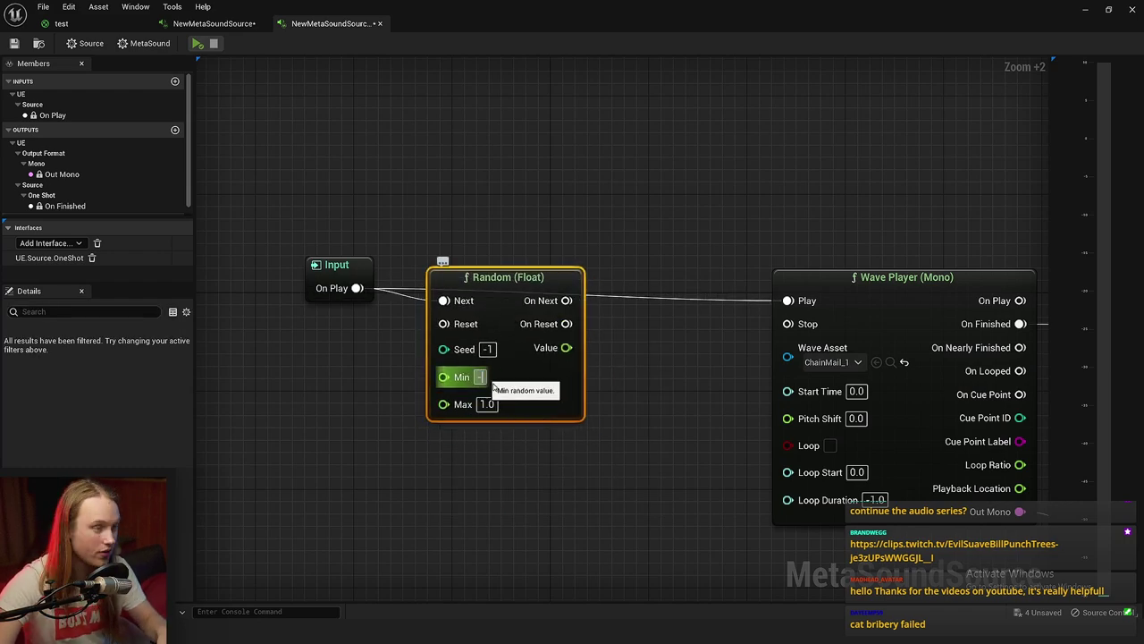
type("5")
key("Tab")
type("5")
key("Return")
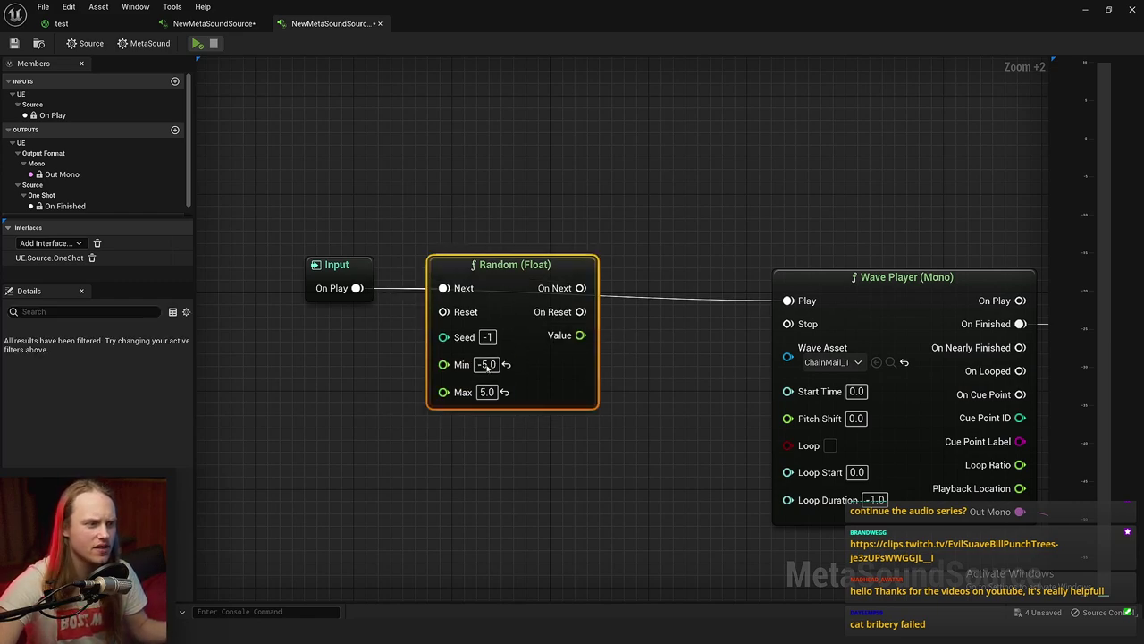
left_click(401, 486)
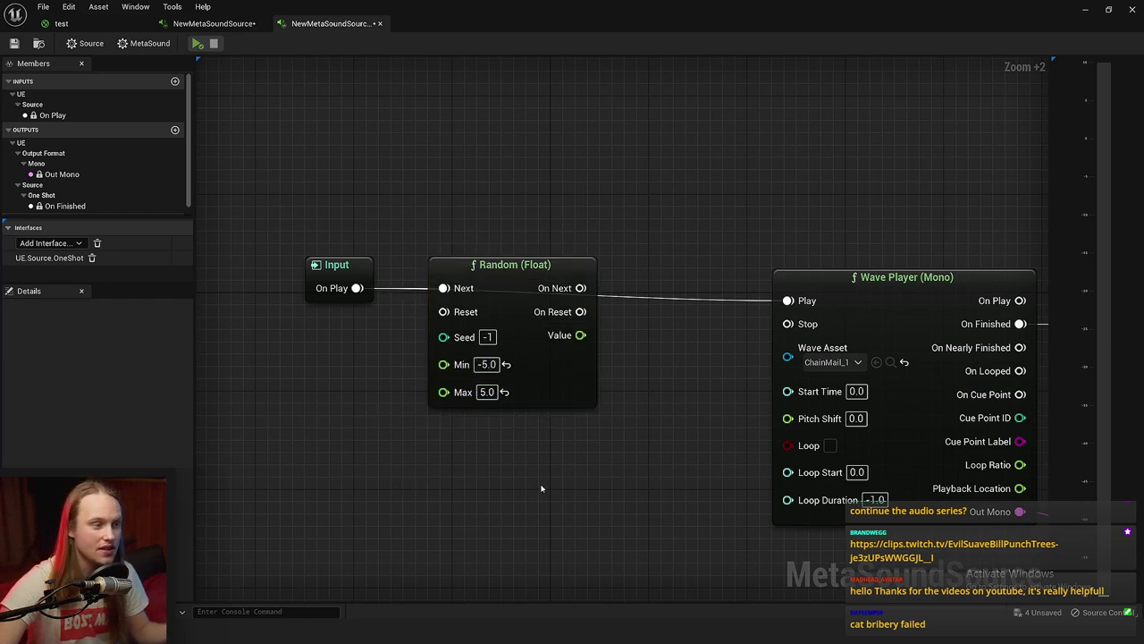
Connect the Random (Float) Value to the Wave Player's Pitch Shift, and trigger the player's Play from On Next.
left_click_drag(581, 335, 808, 426)
right_click_drag(740, 442, 613, 430)
left_click_drag(455, 278, 660, 290)
right_click_drag(590, 308, 672, 320)
left_click(461, 288)
right_click_drag(503, 229, 527, 196)
scroll(527, 196, "up", 2)
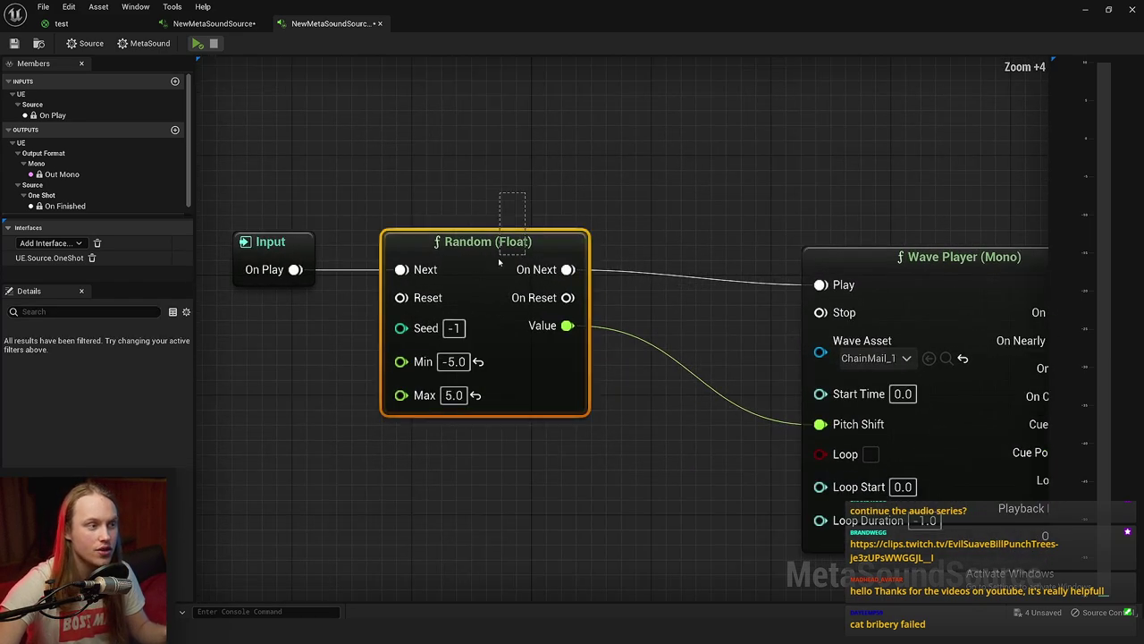
Move the On Play input and Random (Float) nodes together into line with the Wave Player's Play pin.
left_click_drag(498, 258, 500, 268)
left_click(539, 480)
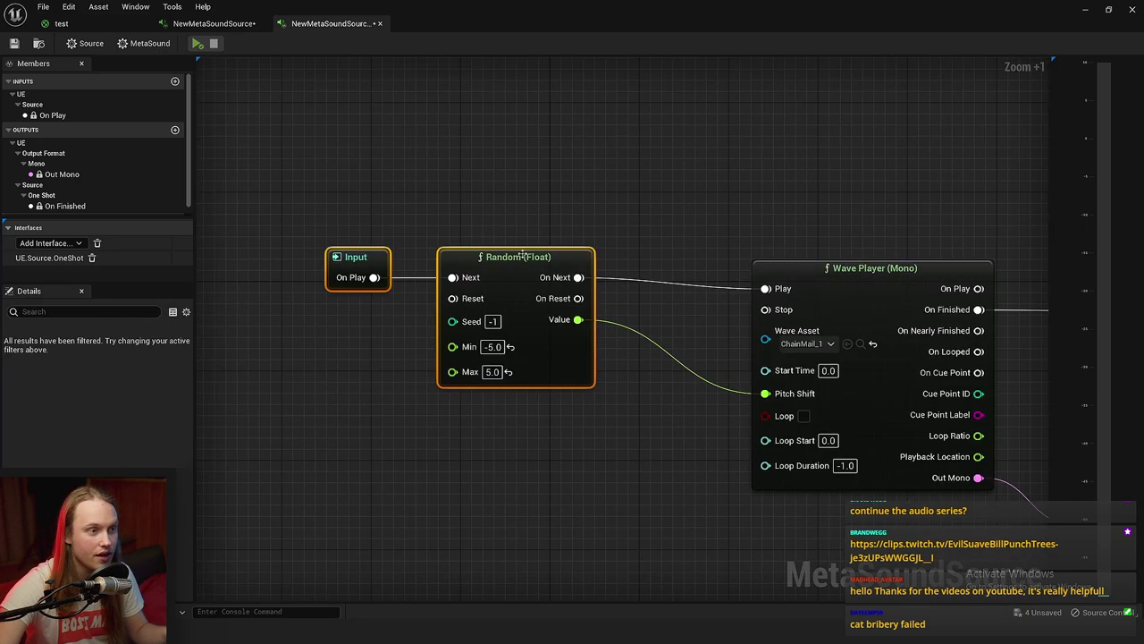
left_click_drag(525, 255, 579, 271)
left_click(603, 242)
Play the MetaSound to hear the random pitch variation.
right_click_drag(603, 242, 449, 226)
right_click_drag(355, 183, 326, 175)
left_click(198, 43)
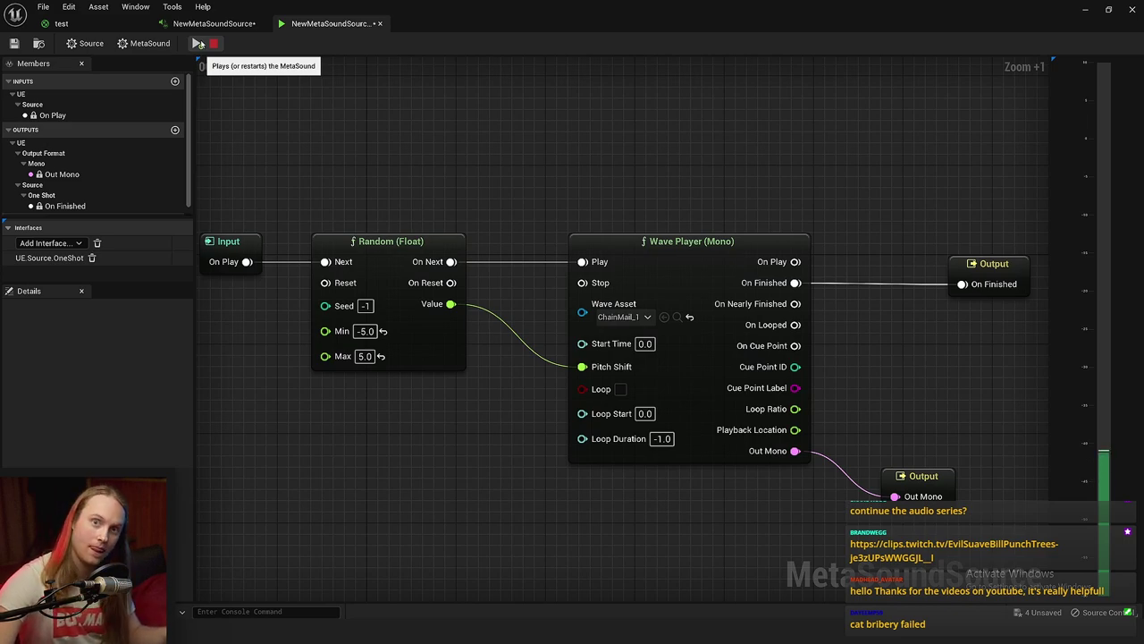
right_click_drag(457, 206, 599, 221)
scroll(591, 122, "down", 1)
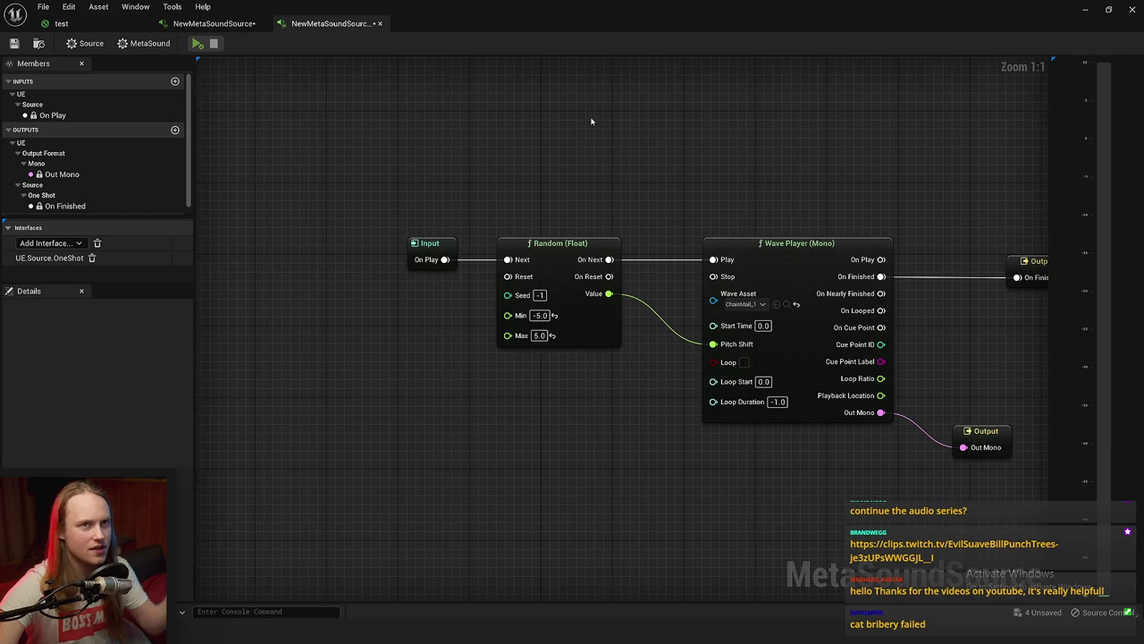
Move the On Play input and Random (Float) nodes together up and away from the Wave Player to free space.
scroll(577, 180, "up", 2)
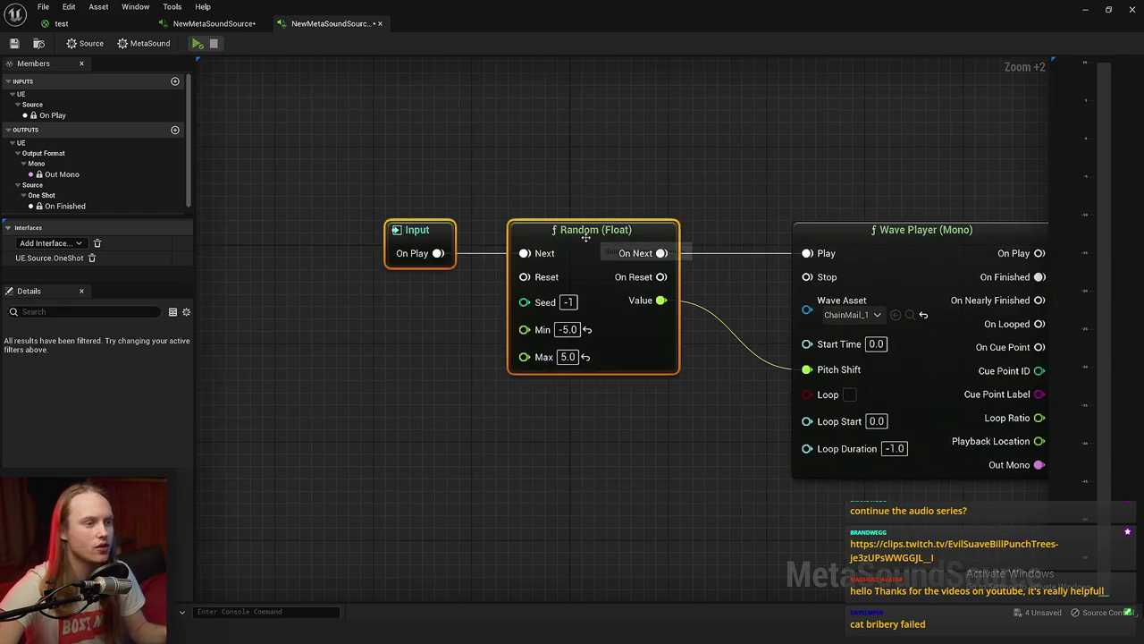
left_click_drag(586, 237, 435, 138)
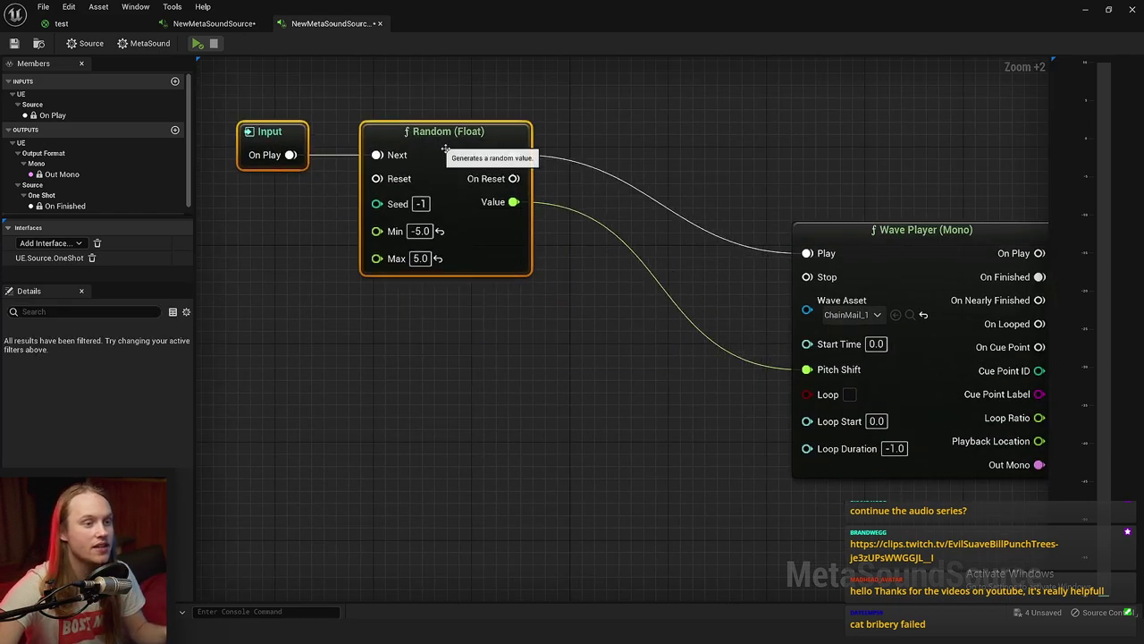
left_click(575, 377)
right_click_drag(554, 354, 582, 381)
right_click_drag(775, 363, 589, 342)
scroll(591, 340, "up", 3)
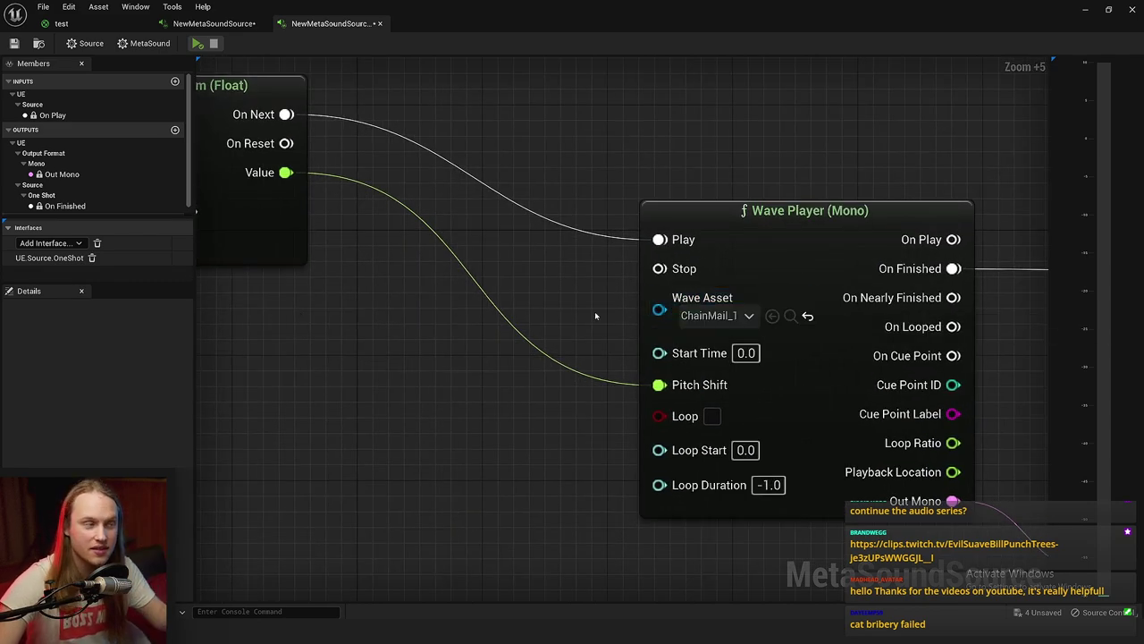
scroll(596, 315, "down", 3)
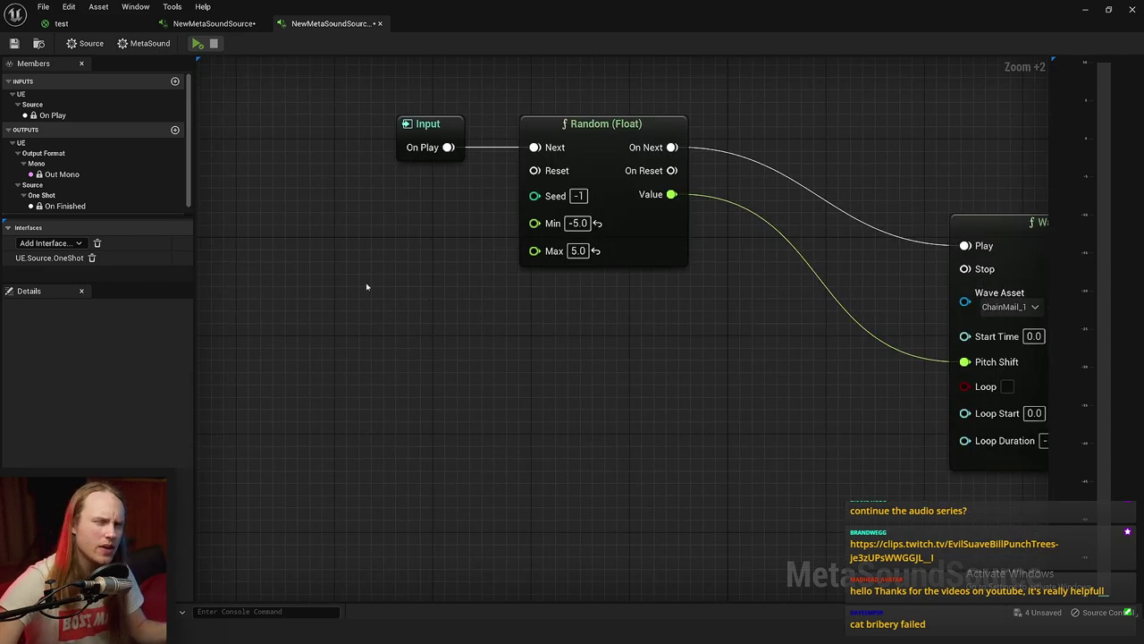
Add a MetaSound input named Sounds and make it an array of type WaveAsset.
right_click_drag(427, 302, 362, 302)
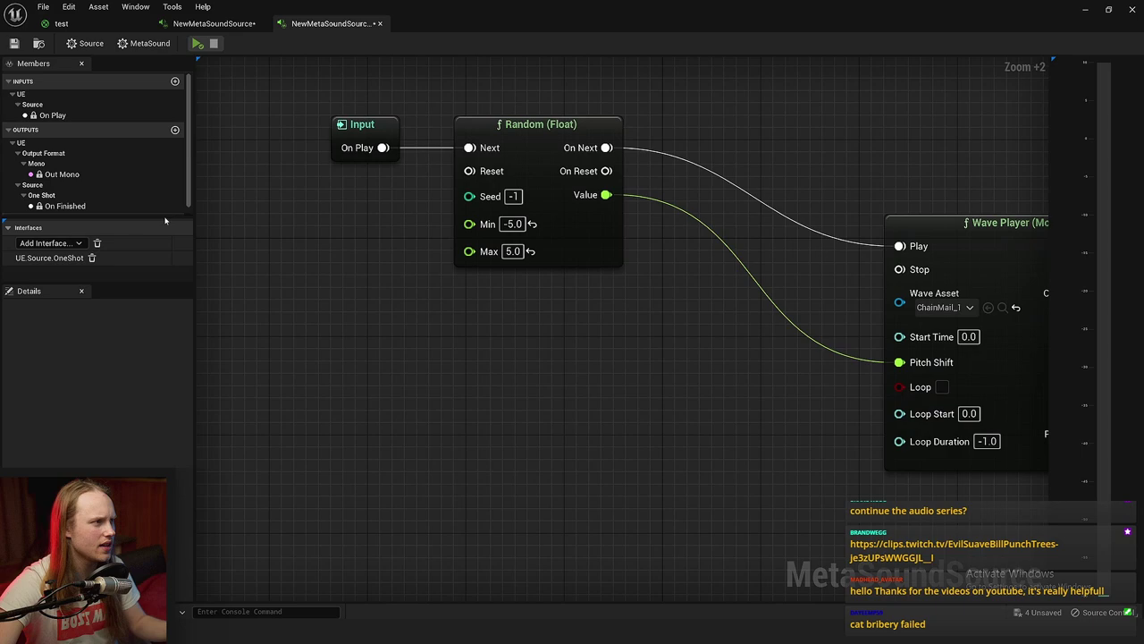
left_click(175, 82)
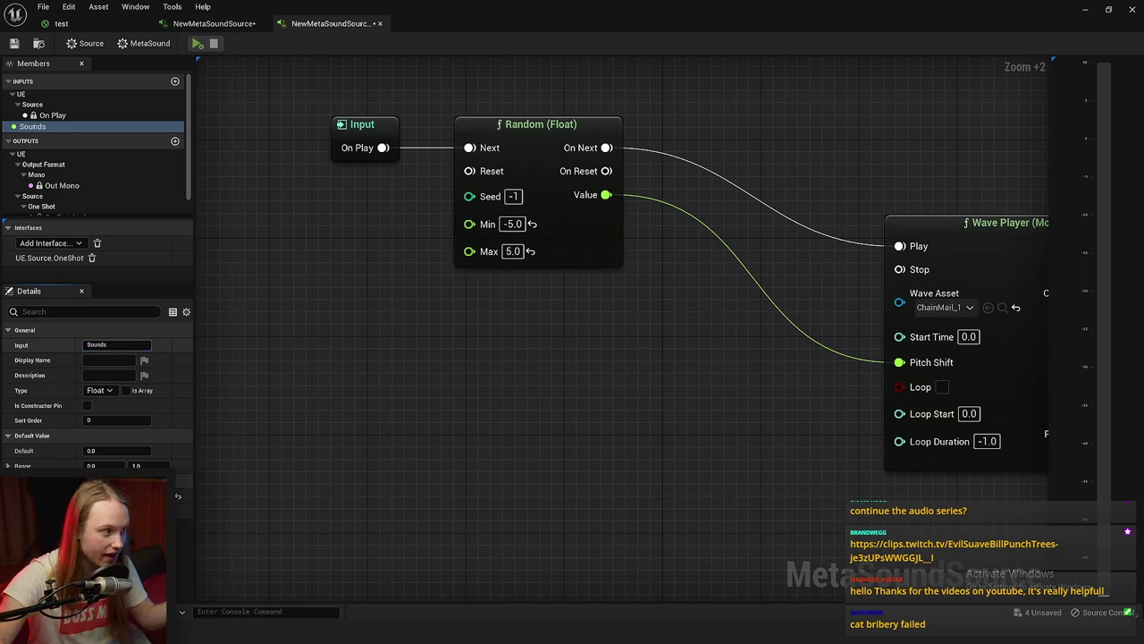
left_click(98, 390)
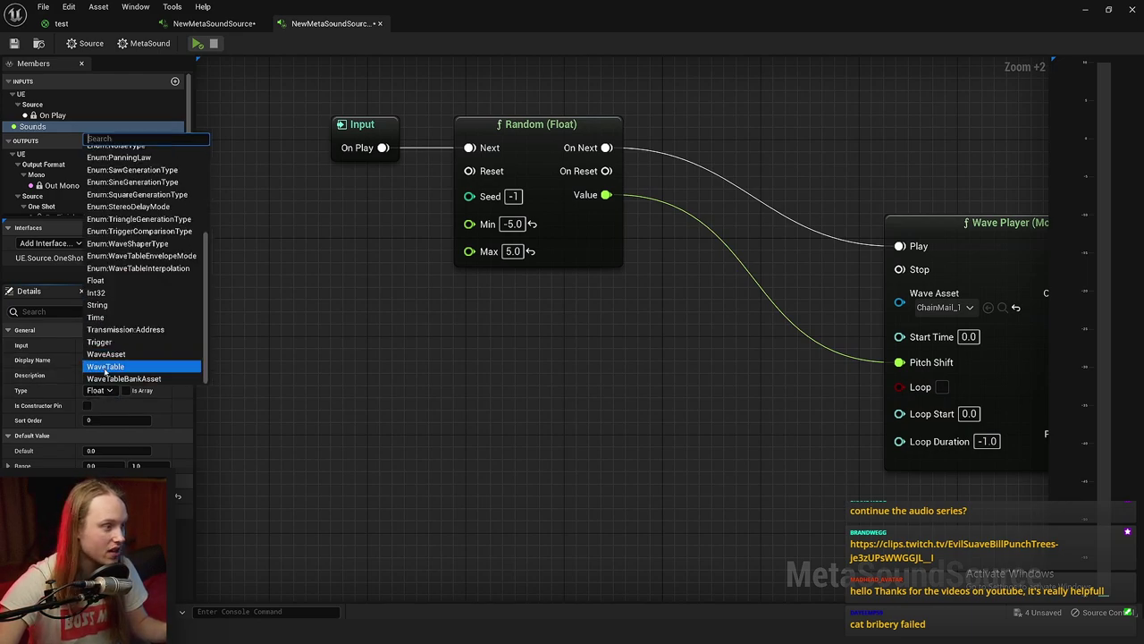
left_click(105, 354)
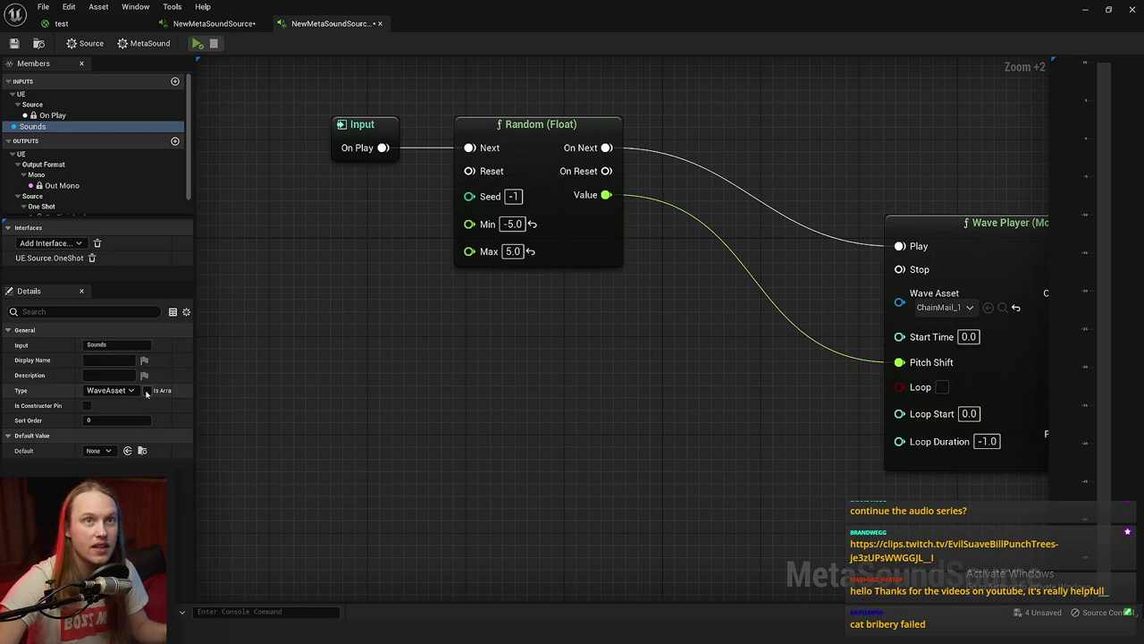
Place the Sounds input in the graph below the Random (Float) node.
right_click_drag(237, 418, 302, 363)
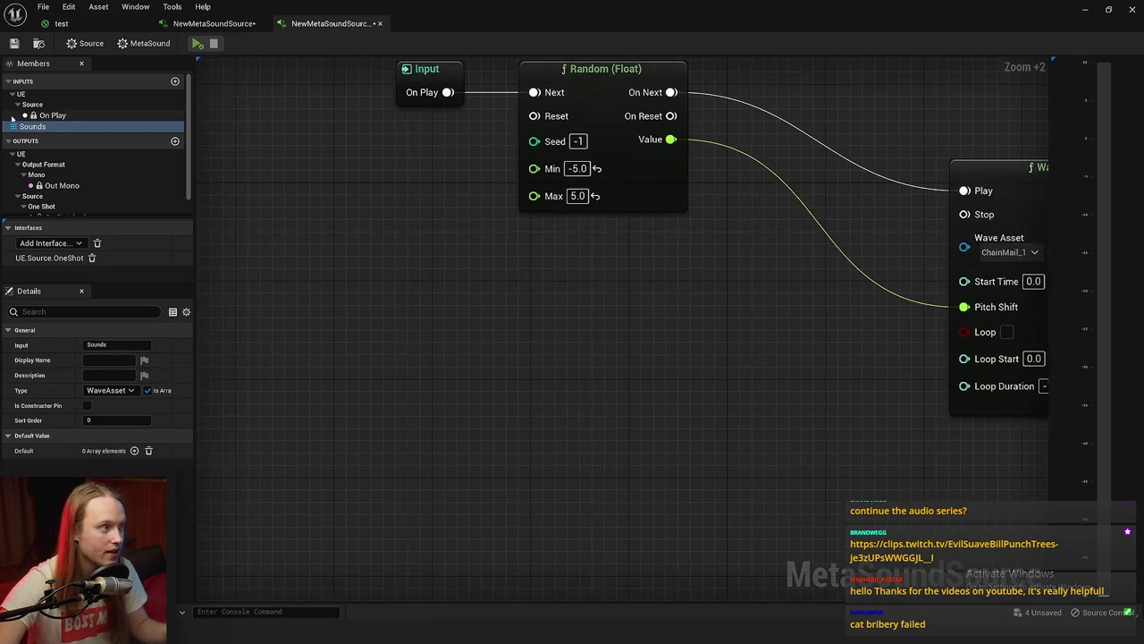
left_click_drag(35, 126, 388, 288)
left_click_drag(451, 320, 566, 279)
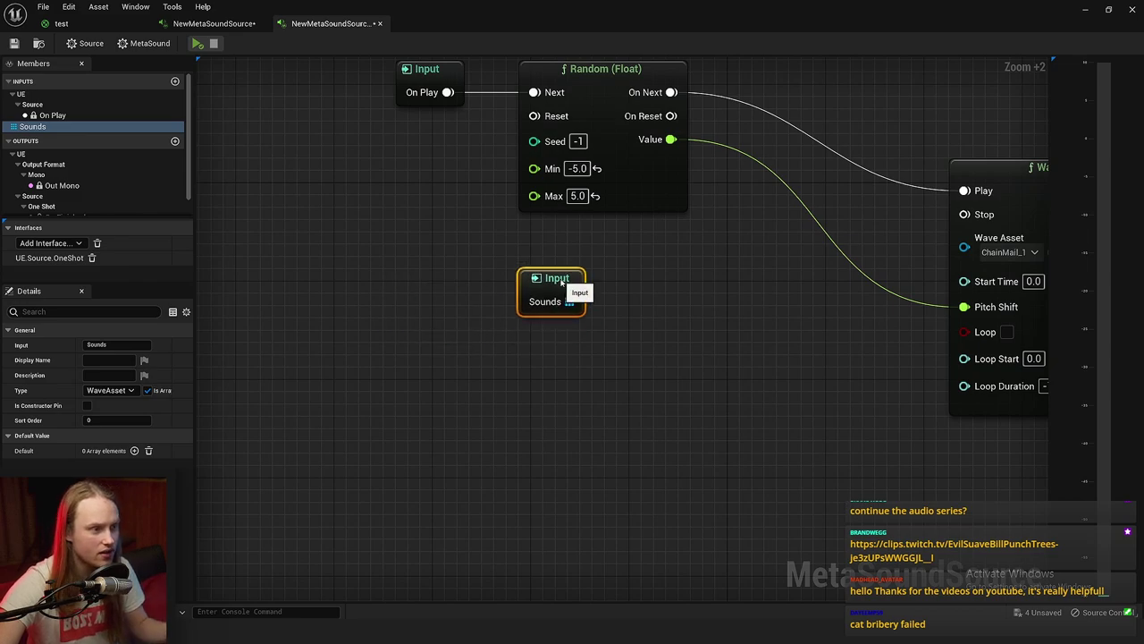
right_click_drag(566, 279, 500, 324)
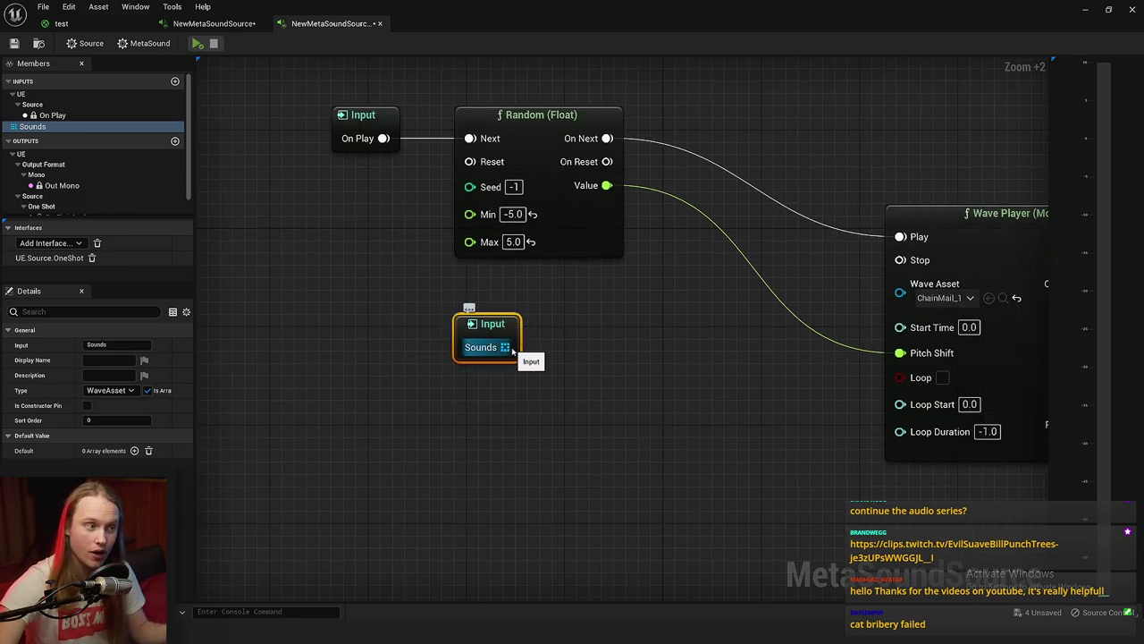
left_click_drag(505, 347, 675, 355)
left_click(612, 340)
right_click_drag(497, 327, 437, 378)
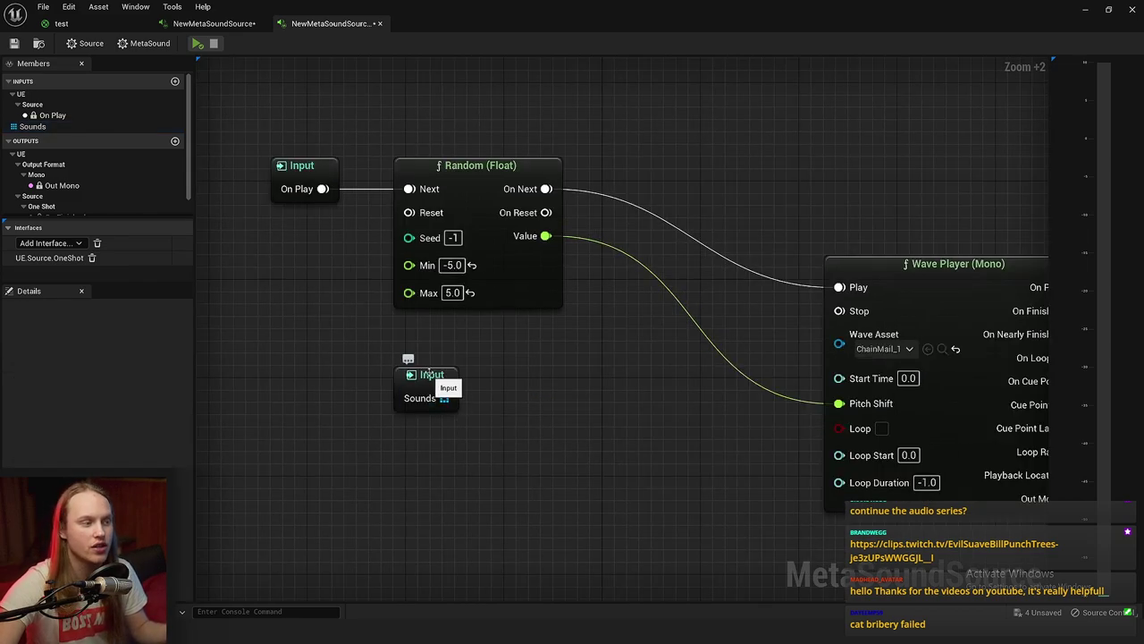
left_click_drag(431, 375, 593, 411)
left_click(508, 319)
right_click_drag(506, 317, 562, 267)
mouse_move(481, 305)
left_mouse_down()
mouse_move(456, 281)
mouse_move(481, 322)
left_mouse_up()
Add a MetaSound variable named WaveArray and make it an array of type WaveAsset.
scroll(70, 178, "down", 1)
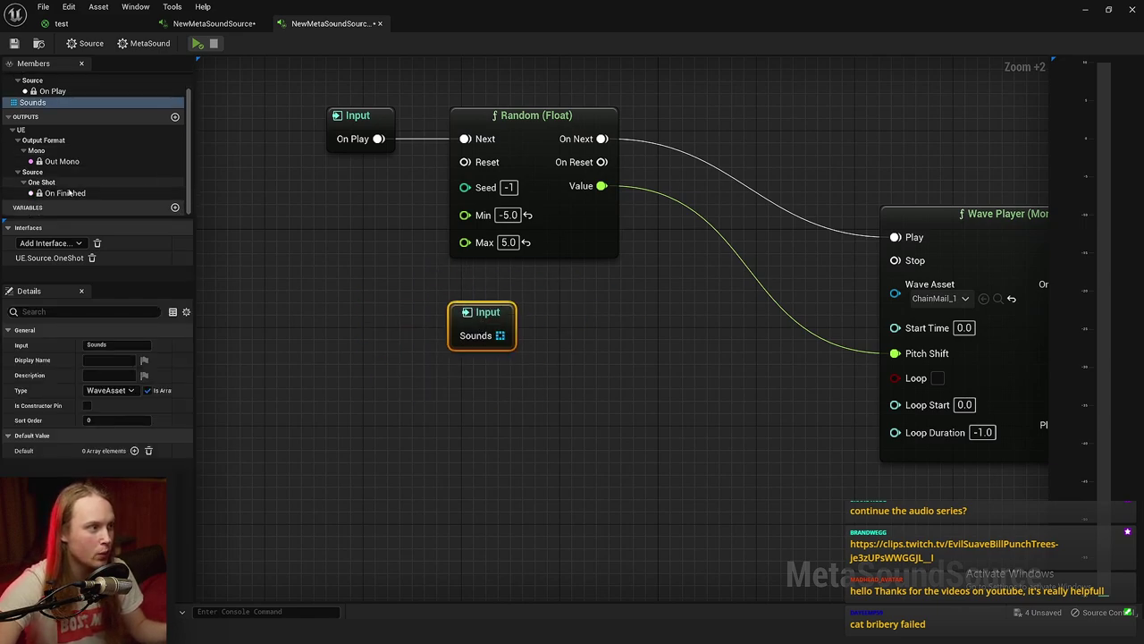
left_click(175, 208)
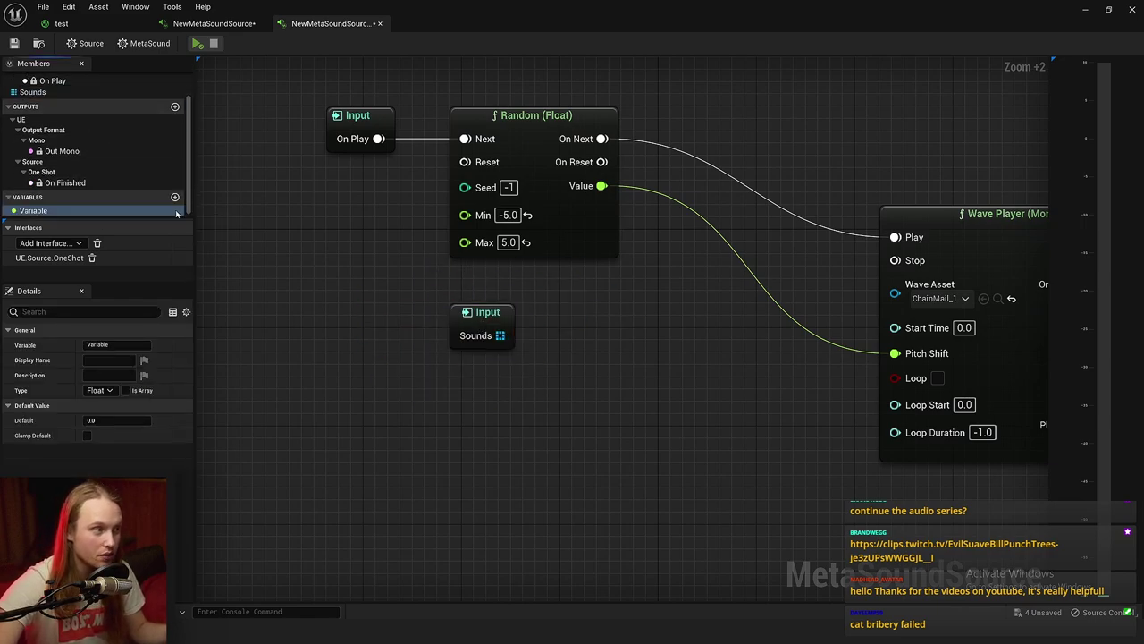
left_click(116, 344)
type("WaveArray")
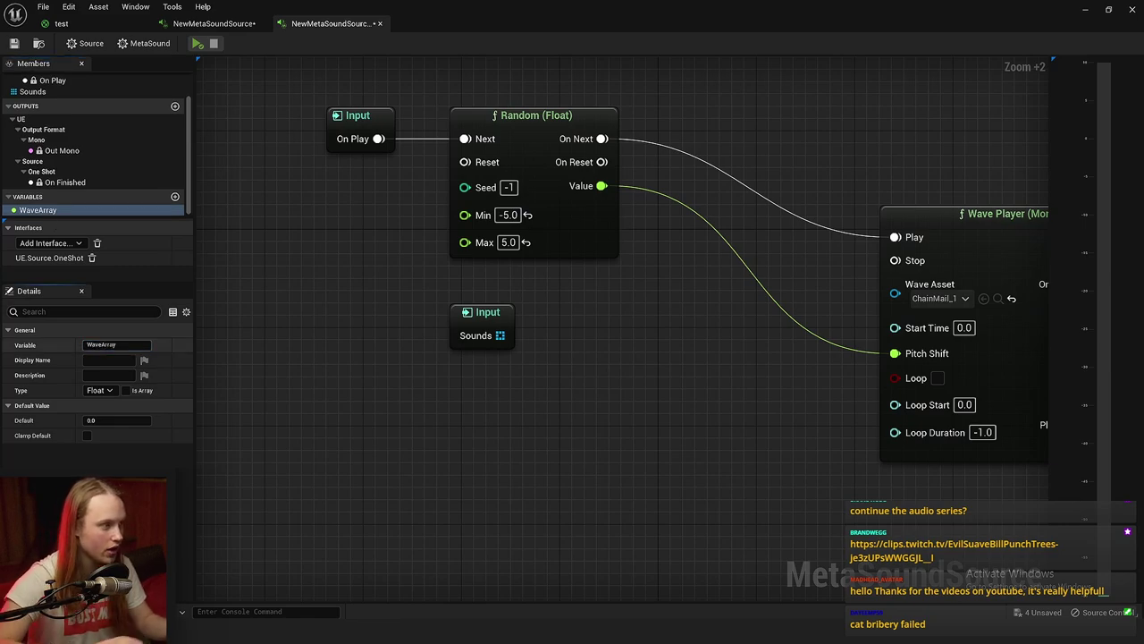
left_click(98, 390)
left_click(125, 327)
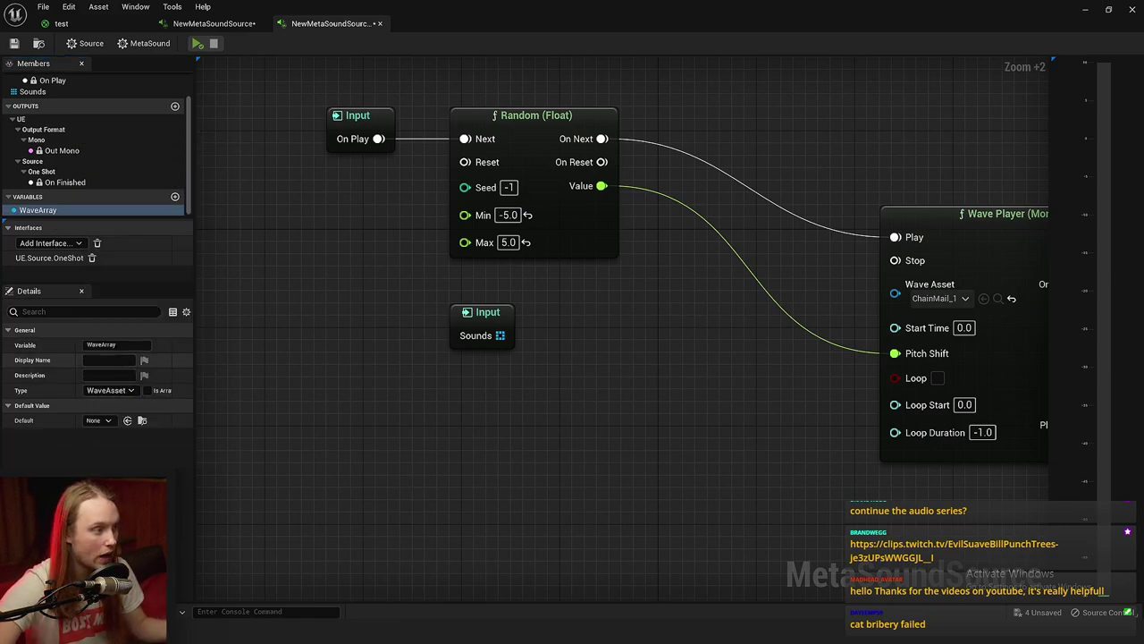
Replace the Sounds input node in the graph with a WaveArray get node below Random (Float).
left_click_drag(114, 212, 465, 429)
left_click_drag(496, 381, 471, 395)
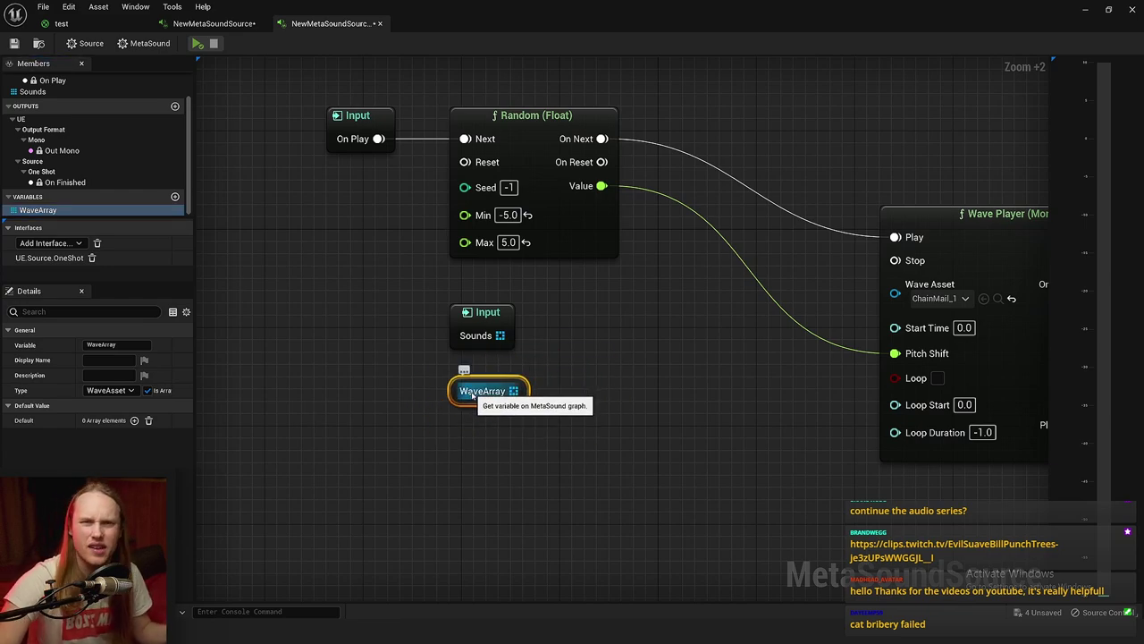
left_click_drag(454, 320, 304, 292)
key("Delete")
left_click(463, 391)
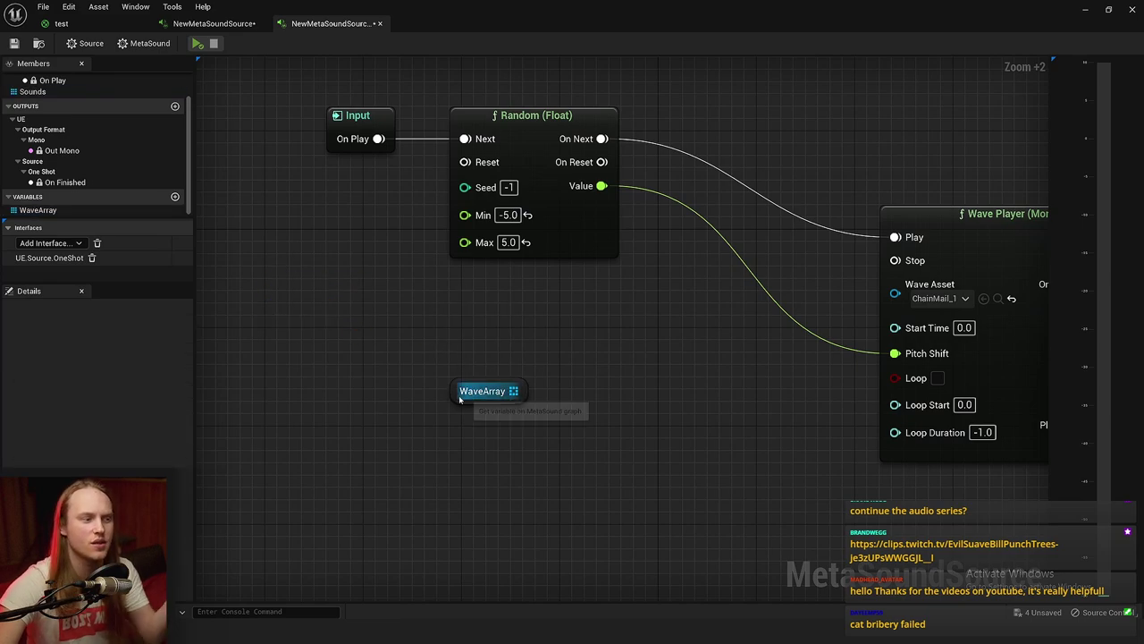
left_click_drag(463, 390, 475, 341)
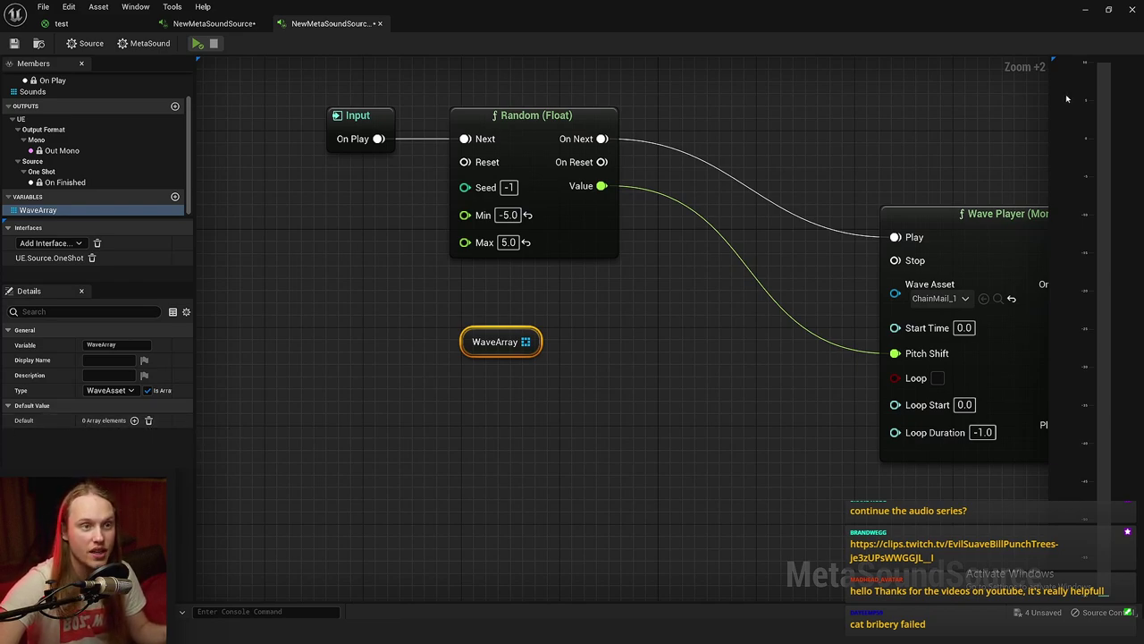
Fill the WaveArray variable's default value with all the ChainMail wave assets from the ChainMail content folder.
double_click(930, 14)
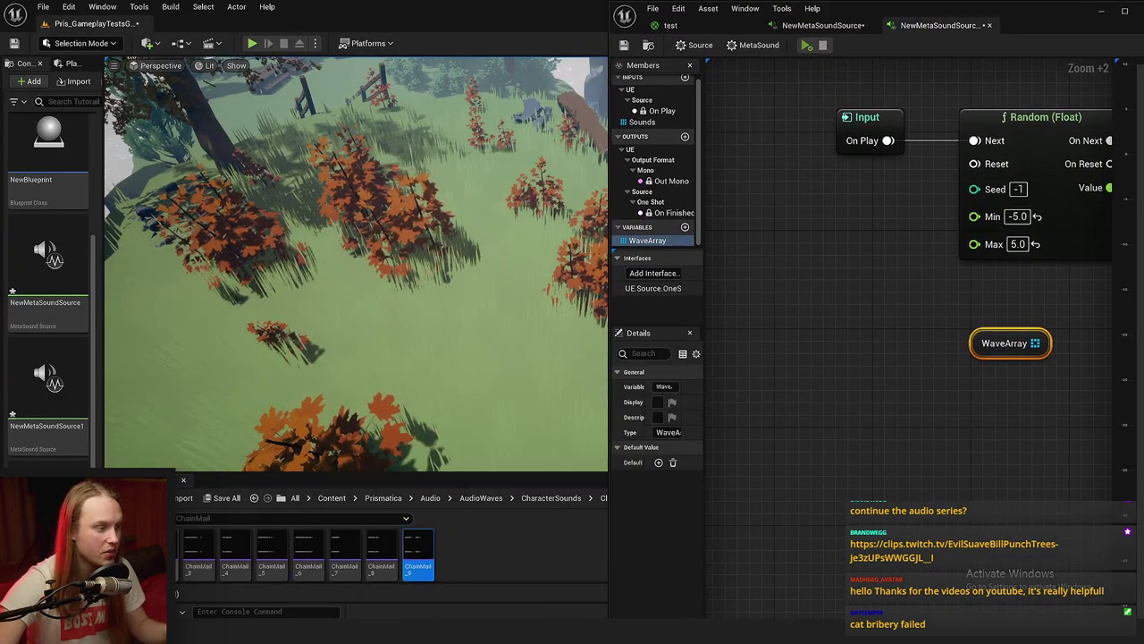
left_click(122, 561, "shift")
left_click_drag(417, 545, 661, 462)
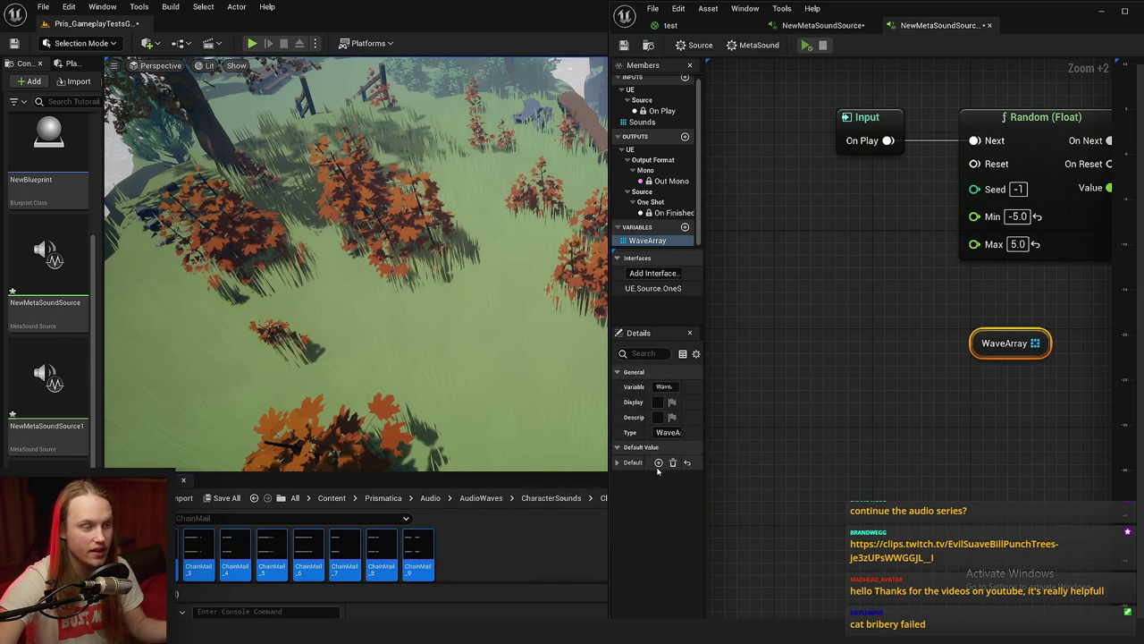
double_click(1026, 14)
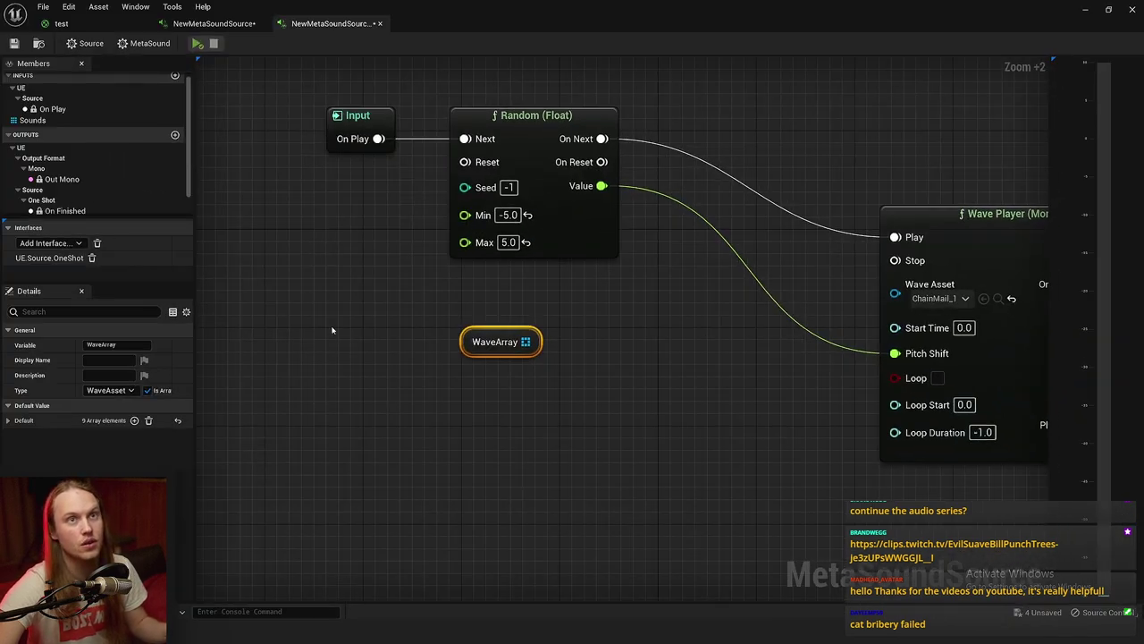
left_click(8, 421)
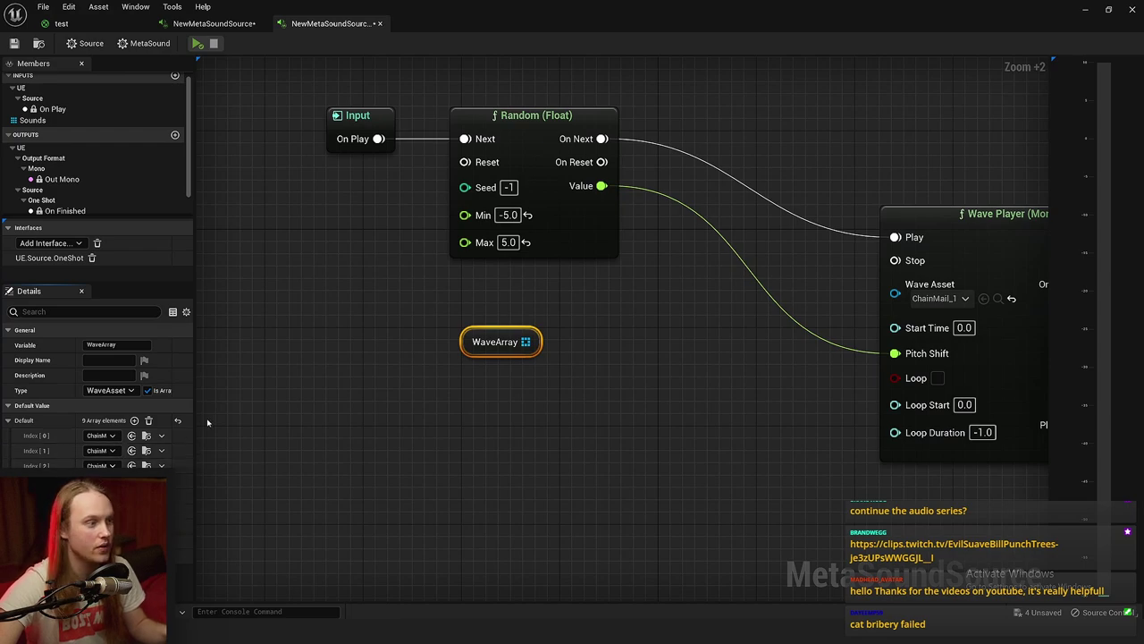
Add a Random Get (WaveAsset:Array) node fed by WaveArray and place it below Random (Float).
left_click_drag(406, 393, 468, 399)
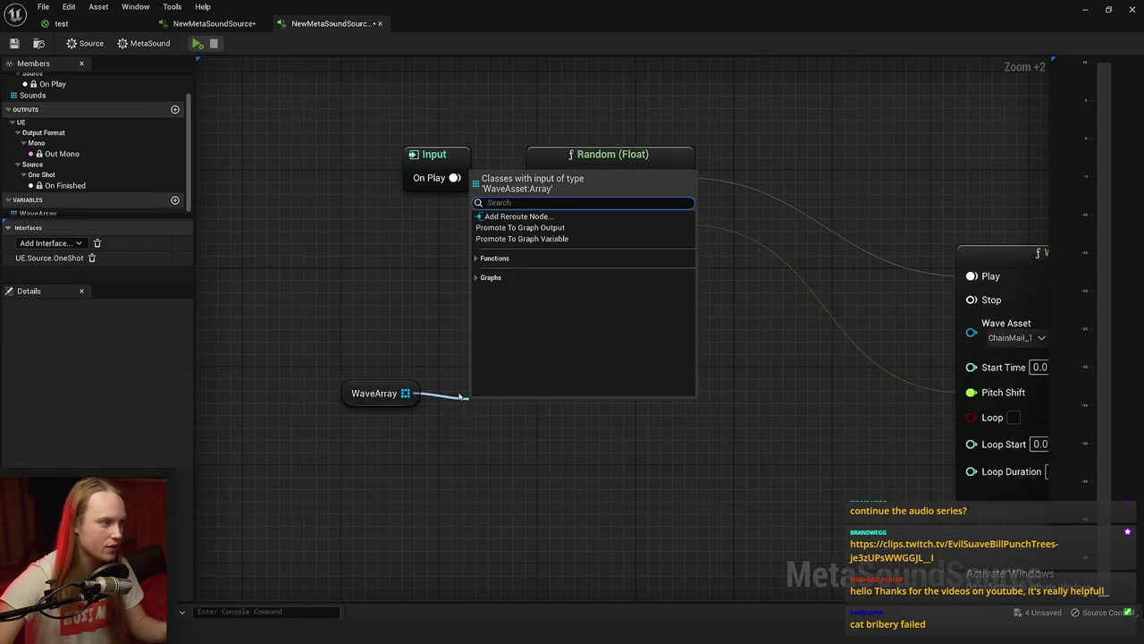
type("random")
left_click(529, 238)
left_click_drag(573, 461, 591, 407)
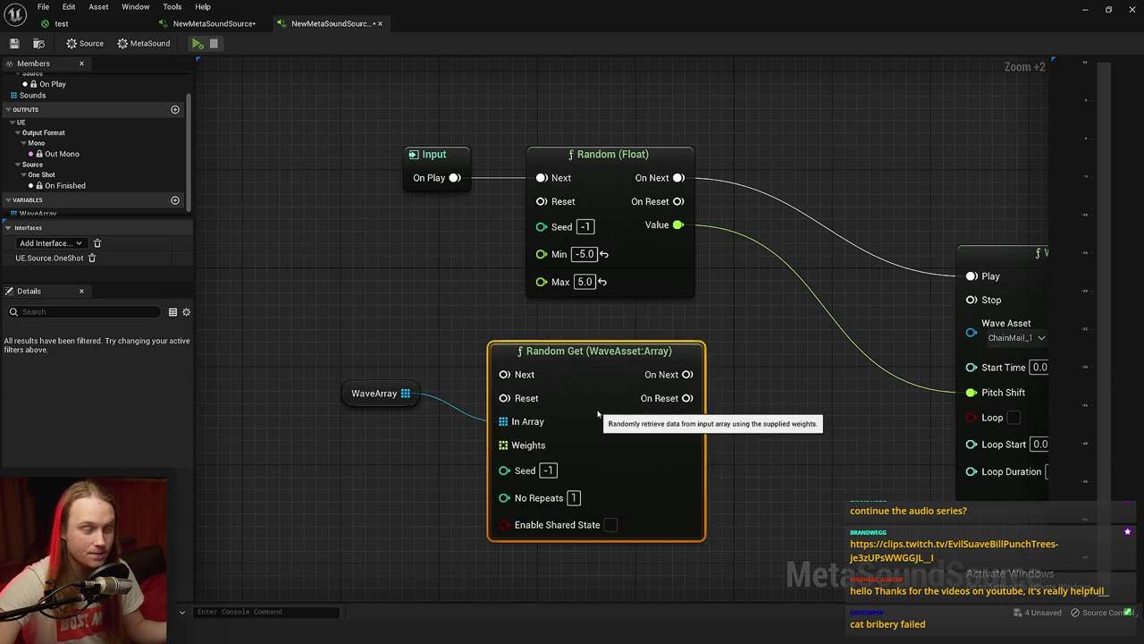
Align WaveArray with Random Get's In Array pin and connect Random Get's Value to the Wave Player's Wave Asset.
right_click_drag(389, 403, 428, 344)
left_click(418, 343)
left_click_drag(444, 333, 373, 371)
left_click(435, 312)
right_click_drag(557, 336, 455, 343)
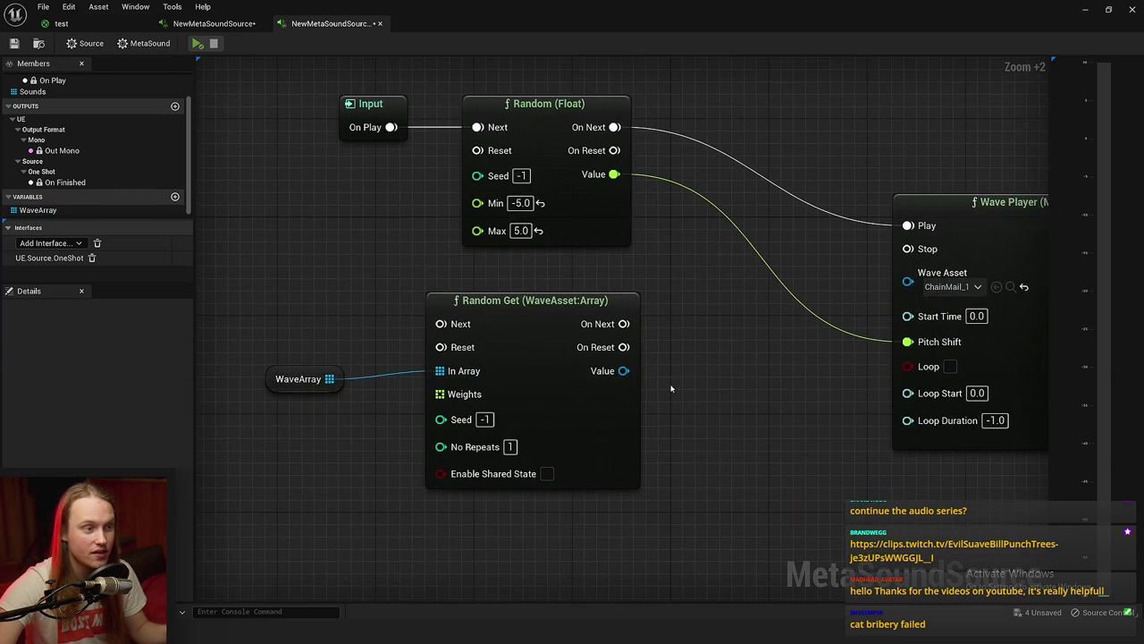
left_click_drag(624, 371, 761, 280)
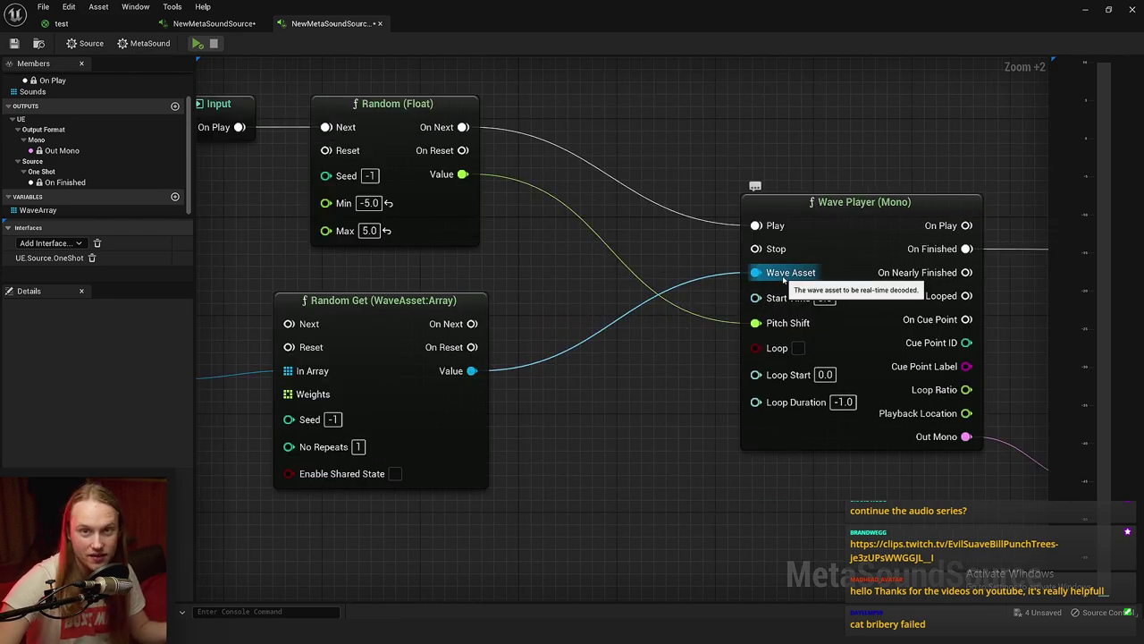
Shift On Play and Random (Float) away from the Wave Player and move Random Get into the gap between them.
right_click_drag(413, 321, 508, 370)
left_click_drag(290, 118, 443, 195)
left_click_drag(535, 267, 359, 269)
left_click(481, 288)
left_click_drag(479, 361, 579, 153)
right_click_drag(546, 115, 547, 117)
left_click(546, 117)
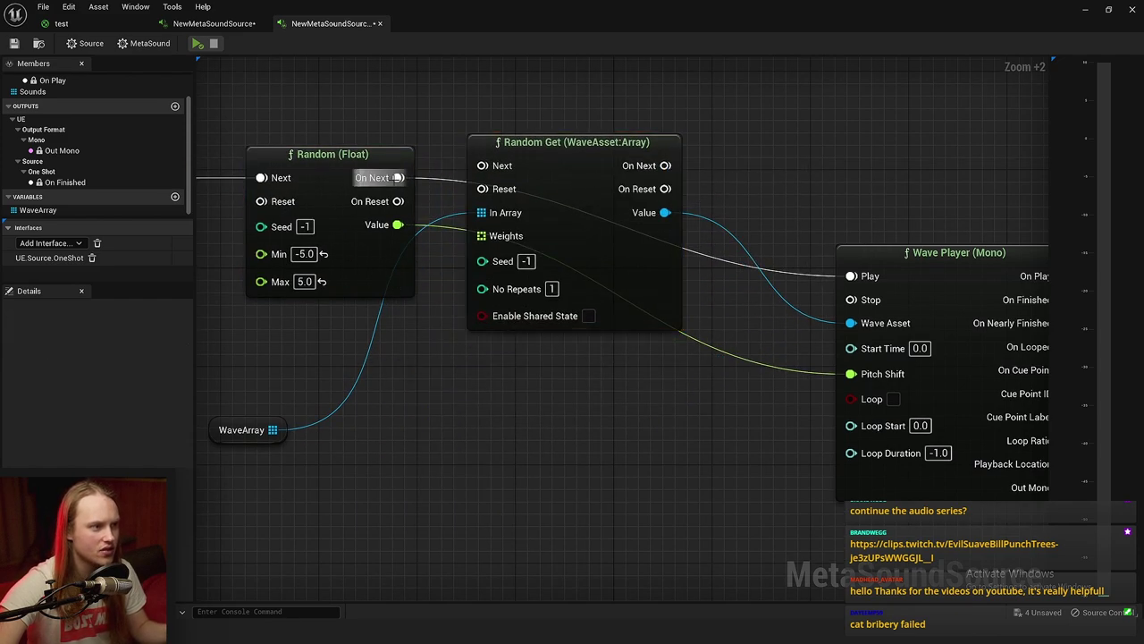
Route the trigger from Random (Float)'s On Next through Random Get's Next and On Next into the Wave Player's Play.
left_click_drag(398, 178, 482, 166)
left_click_drag(560, 136, 560, 147)
left_click_drag(665, 178, 850, 277)
Line up Random (Float) with Random Get and bring the WaveArray node closer beneath them.
right_click_drag(559, 375, 776, 386)
left_click_drag(371, 169, 342, 174)
right_click_drag(593, 167, 467, 148)
left_click(468, 149)
left_click_drag(504, 198, 464, 243)
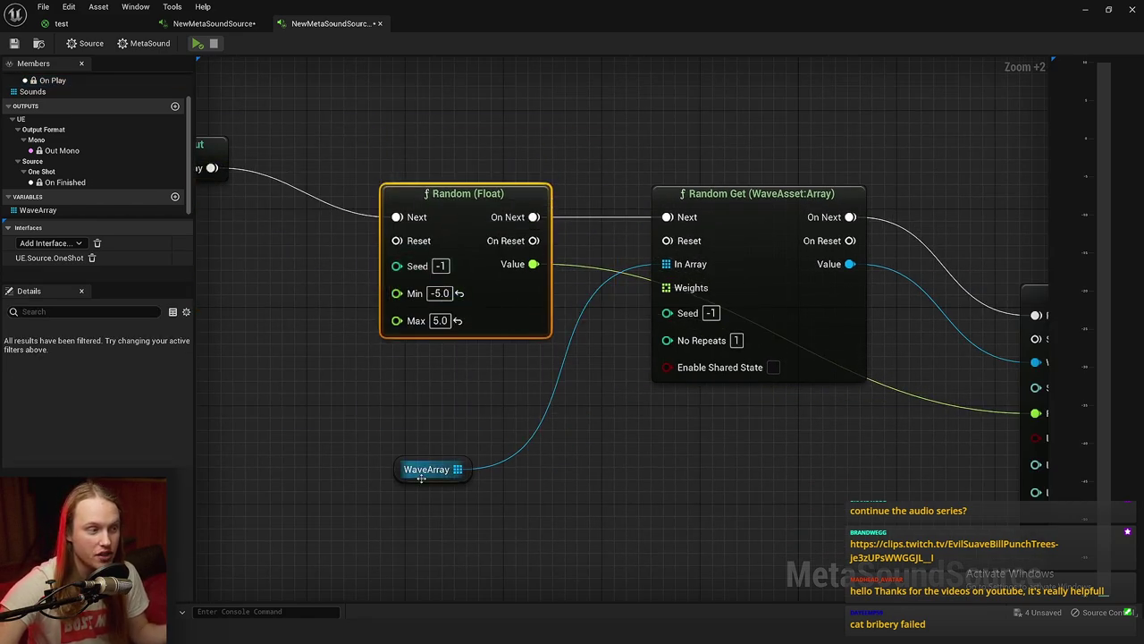
left_click_drag(421, 478, 532, 405)
right_click_drag(724, 157, 656, 195)
left_click(657, 195)
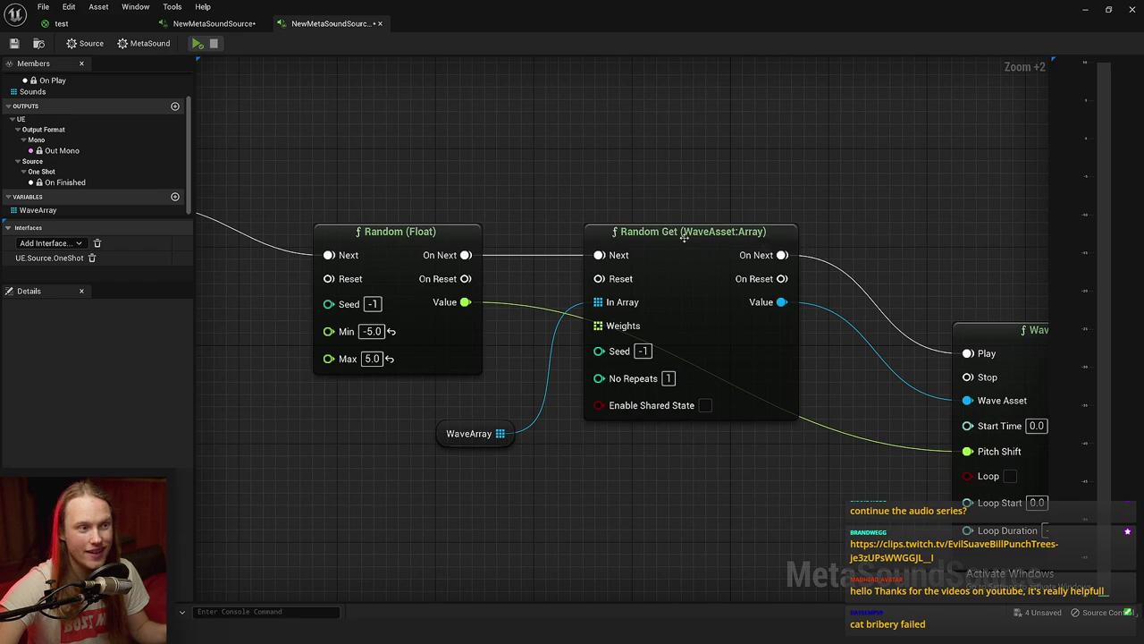
Fine-tune the WaveArray node's position below Random (Float) and examine Random Get's No Repeats setting.
right_click_drag(676, 273, 582, 223)
left_click_drag(373, 393, 316, 382)
mouse_move(458, 426)
right_mouse_down()
mouse_move(449, 472)
mouse_move(454, 426)
right_mouse_up()
left_click(454, 425)
scroll(550, 324, "up", 2)
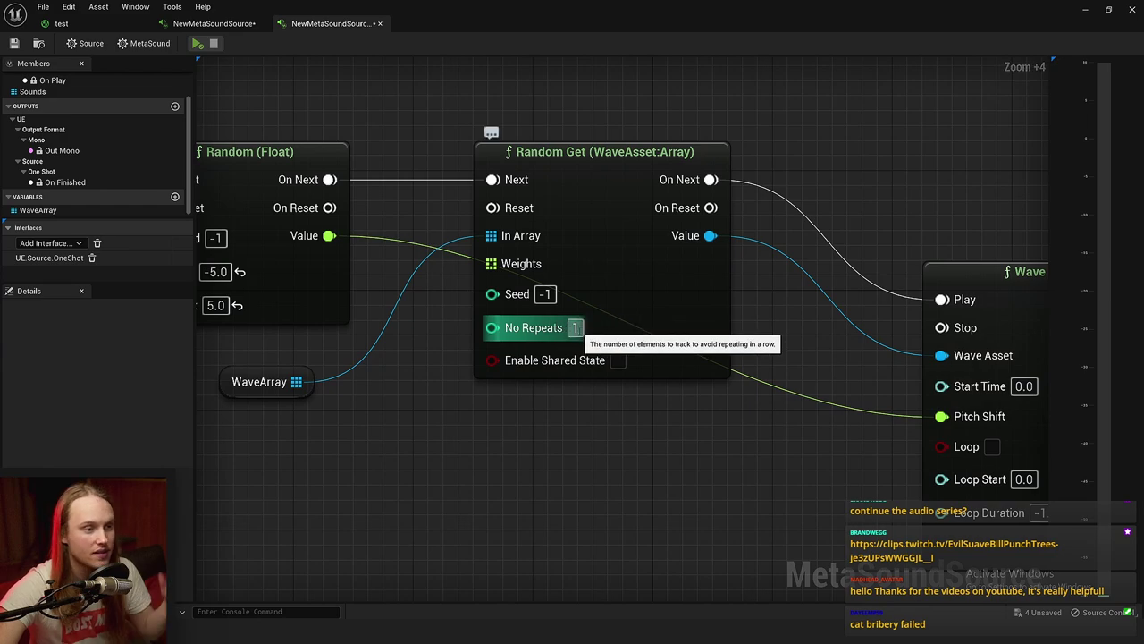
right_click_drag(578, 441, 565, 470)
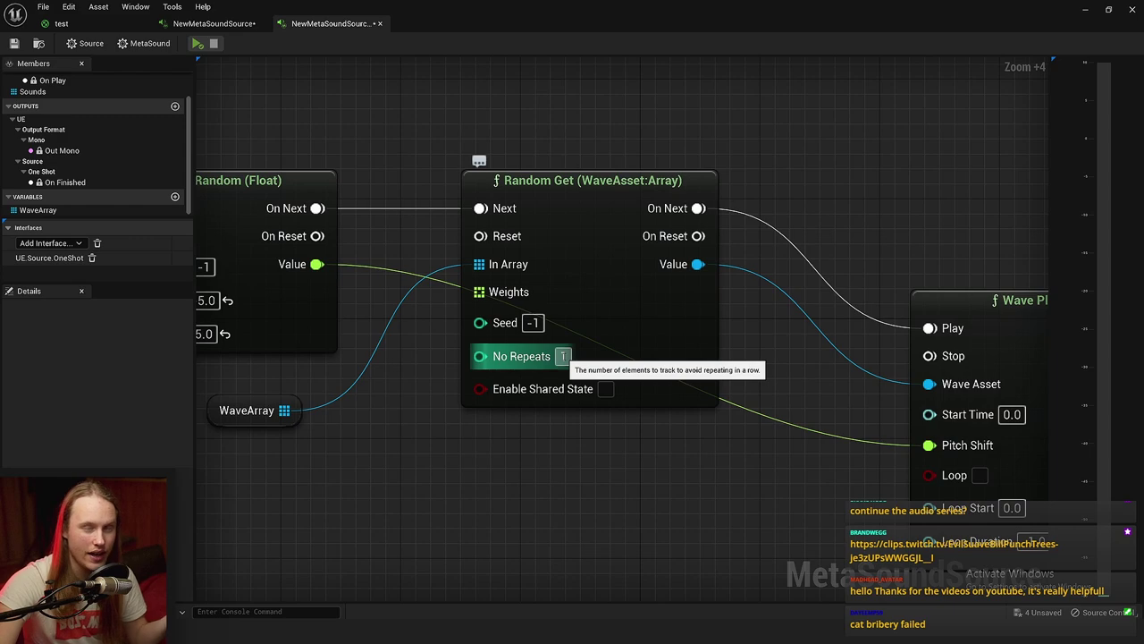
scroll(543, 357, "up", 3)
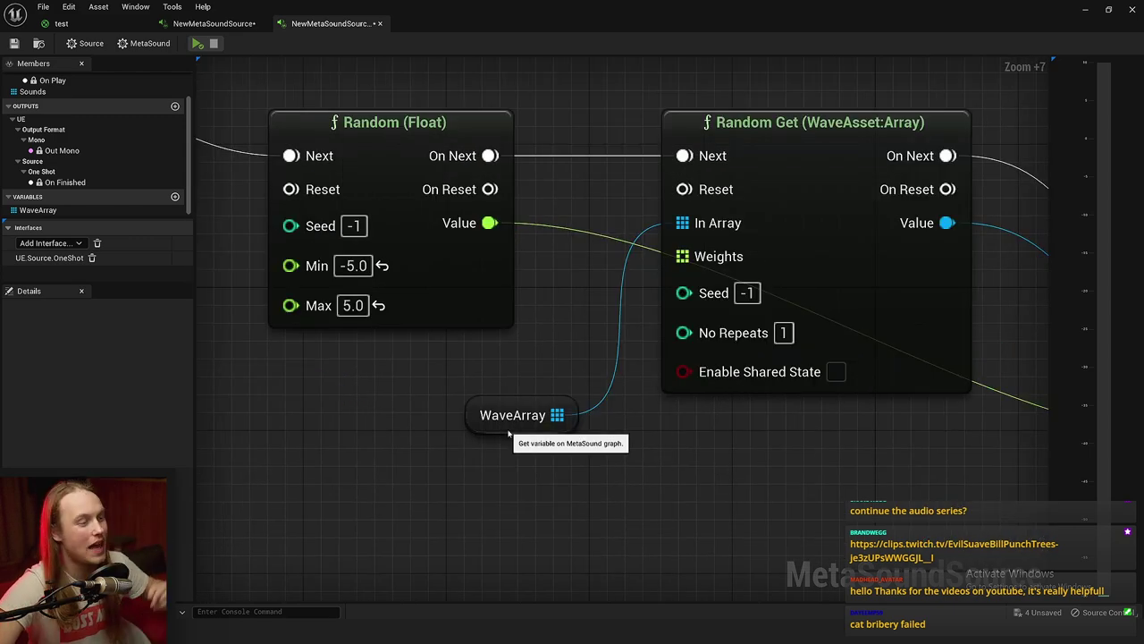
left_click_drag(514, 420, 486, 398)
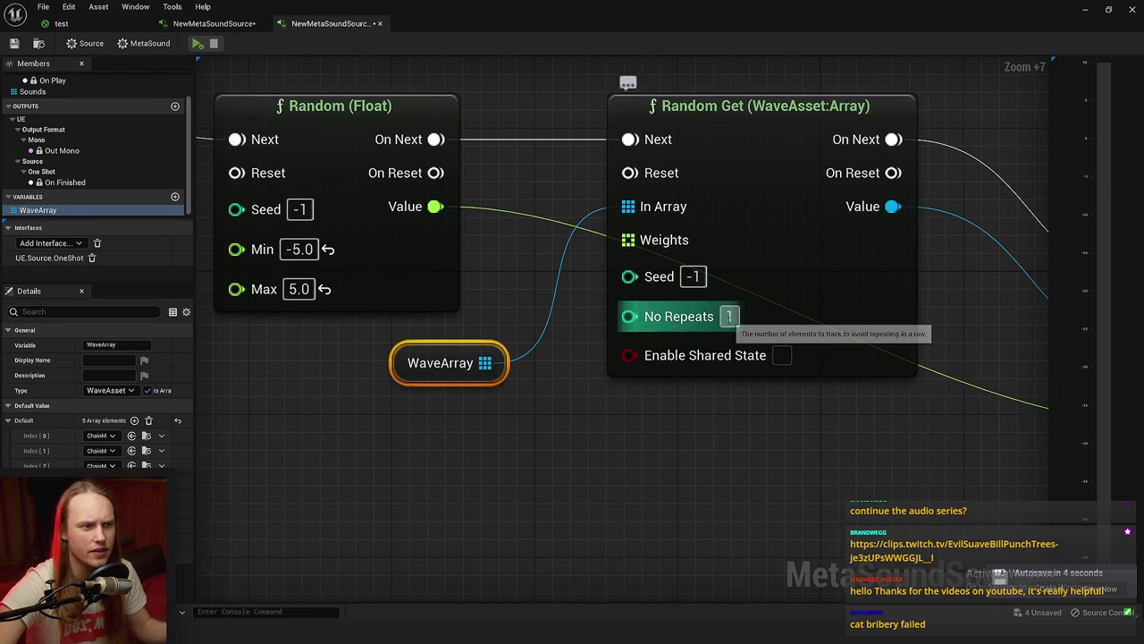
Move the Wave Player (Mono) up level with Random Get so the trigger and Wave Asset connections run straight.
scroll(597, 439, "down", 3)
left_click(598, 439)
scroll(628, 462, "down", 2)
right_click_drag(628, 462, 546, 447)
right_click_drag(710, 229, 620, 163)
left_click_drag(648, 228, 628, 132)
right_click_drag(602, 156, 643, 227)
scroll(612, 235, "up", 4)
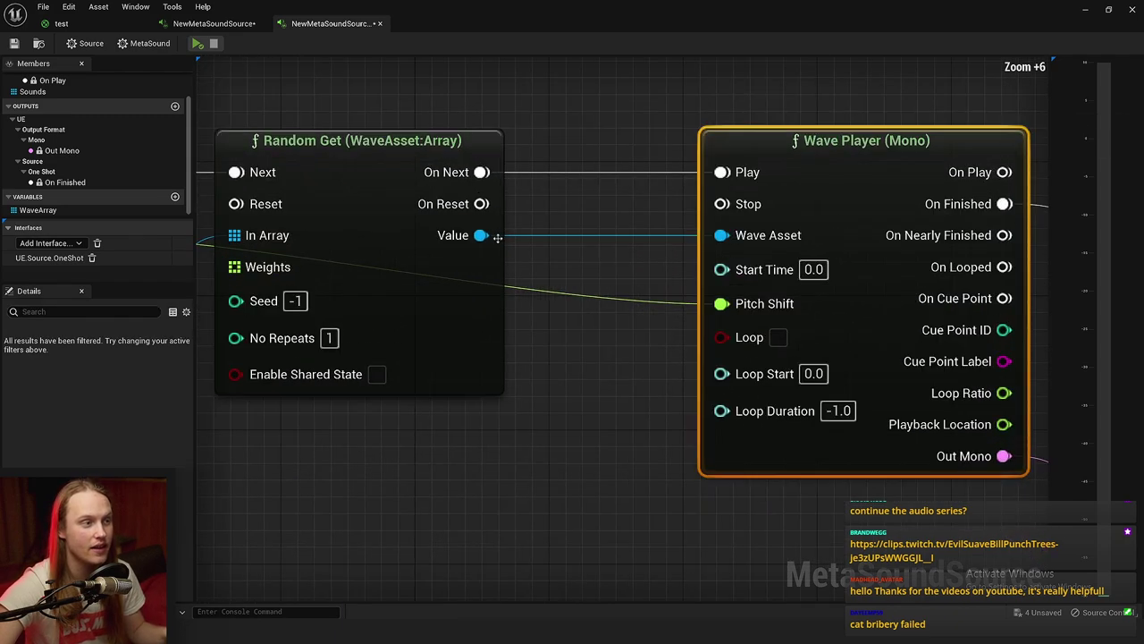
left_click_drag(484, 237, 726, 240)
right_click_drag(646, 307, 722, 270)
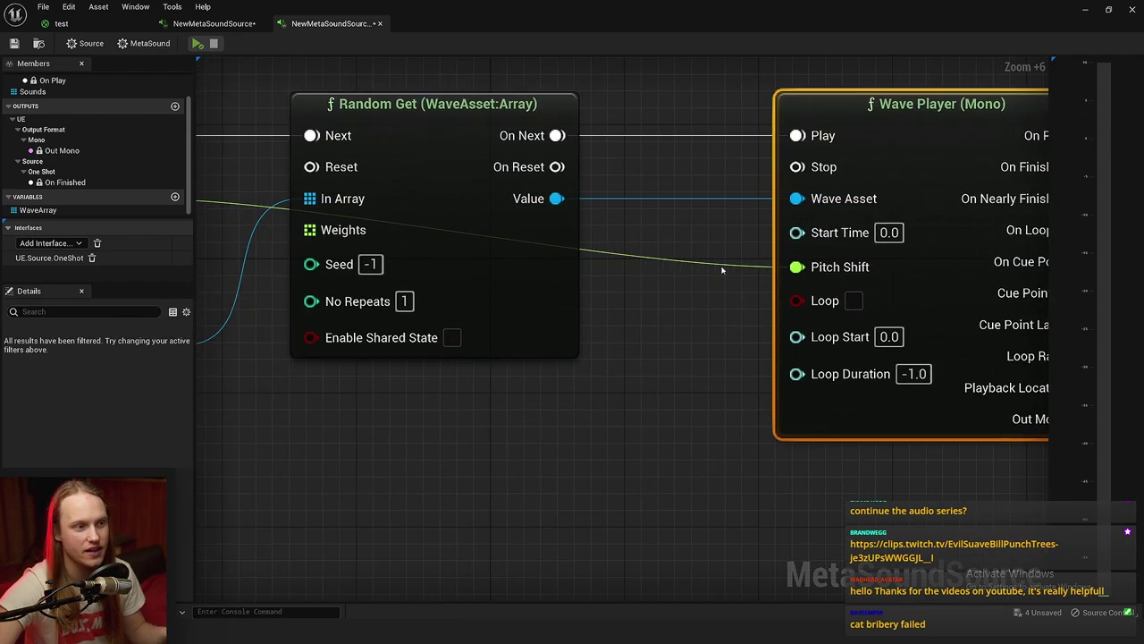
Play the MetaSound several times to hear the random chain mail waves, and review the finished node chain.
right_click_drag(621, 312, 470, 289)
scroll(873, 358, "down", 3)
right_click_drag(787, 288, 517, 283)
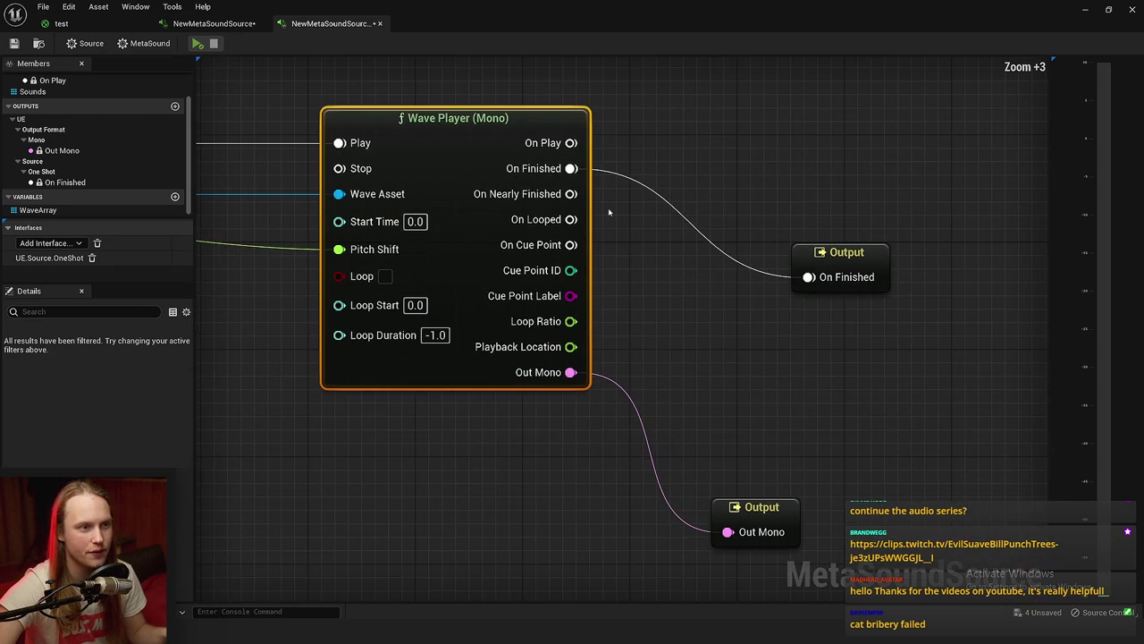
left_click(842, 259)
left_click(670, 176)
right_click_drag(669, 176, 756, 179)
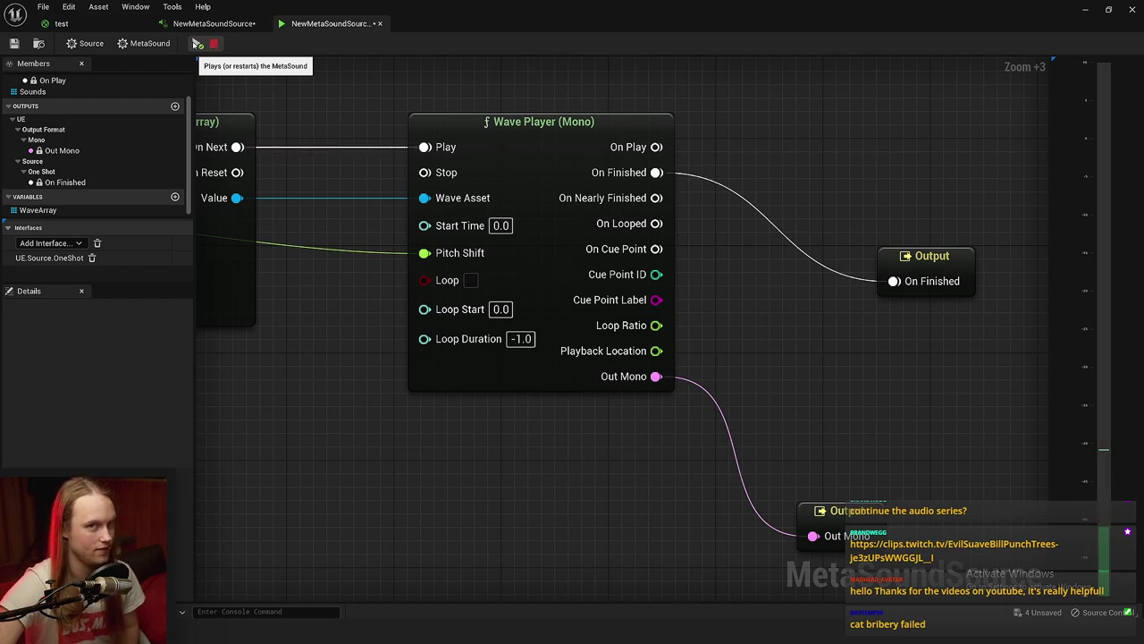
left_click(198, 44)
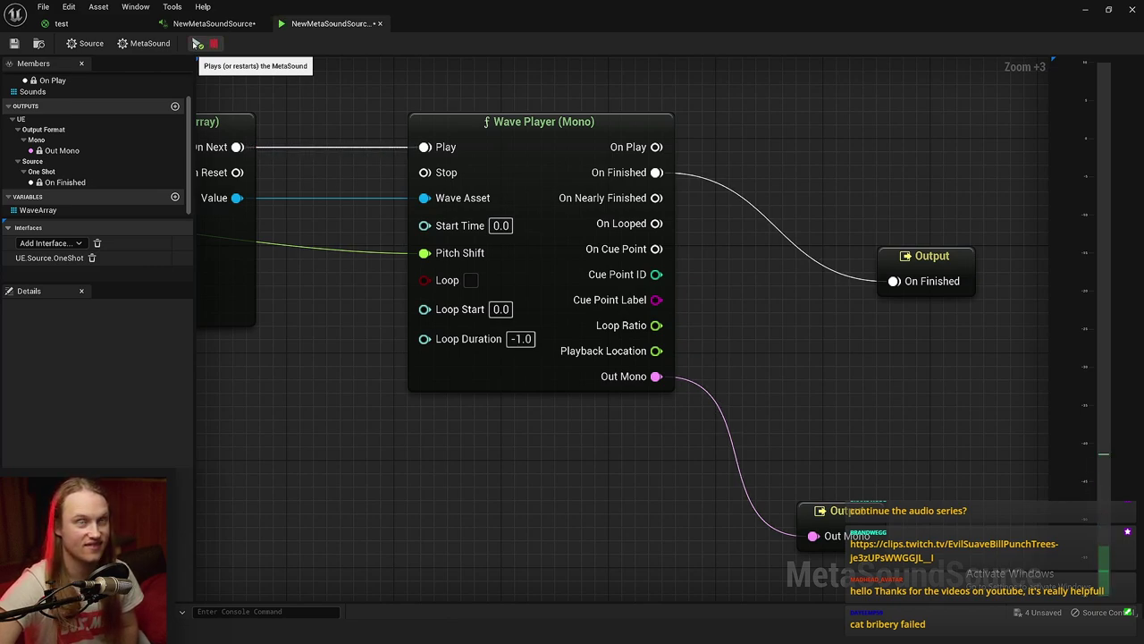
right_click_drag(631, 399, 690, 501)
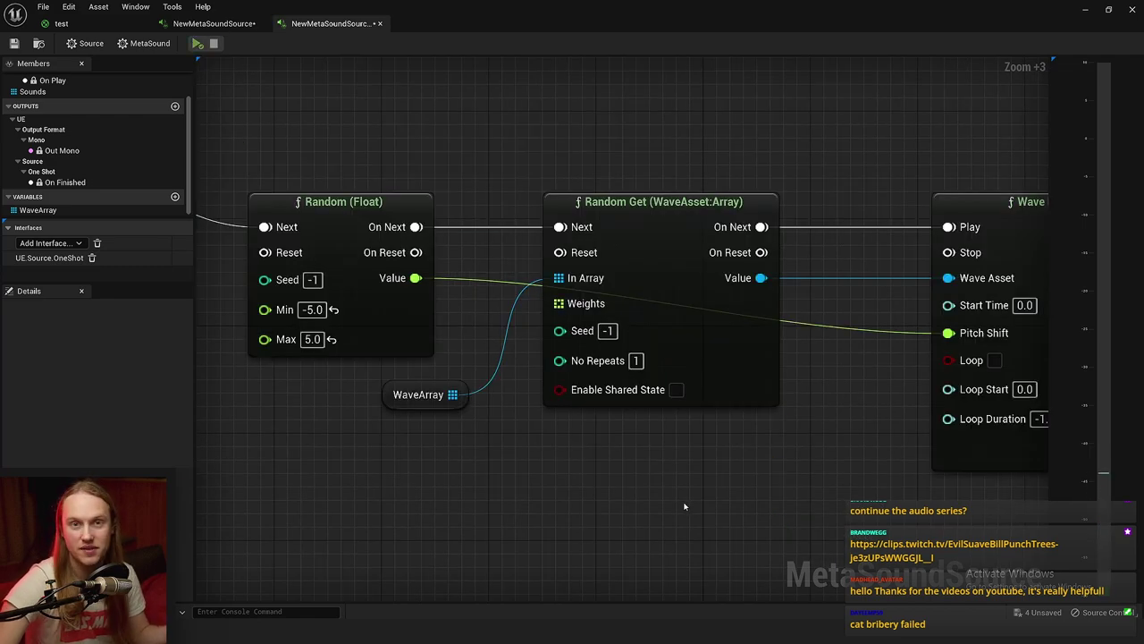
scroll(554, 486, "down", 2)
left_click_drag(480, 407, 456, 406)
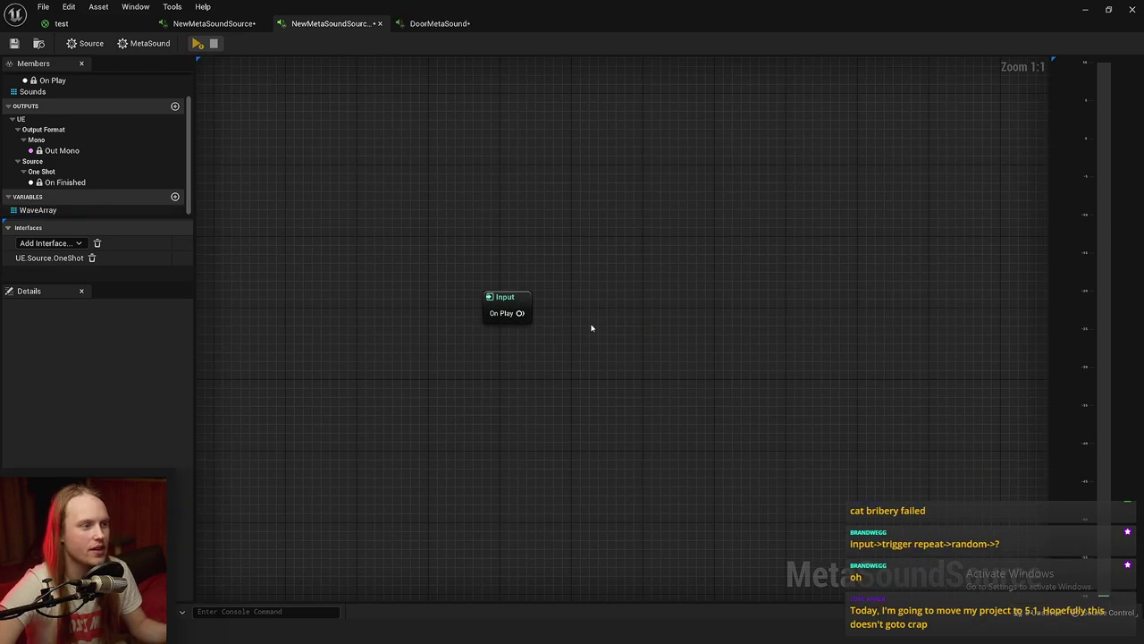
Move the On Play input node slightly to the left in the emptied graph.
scroll(501, 295, "up", 2)
left_click(391, 253)
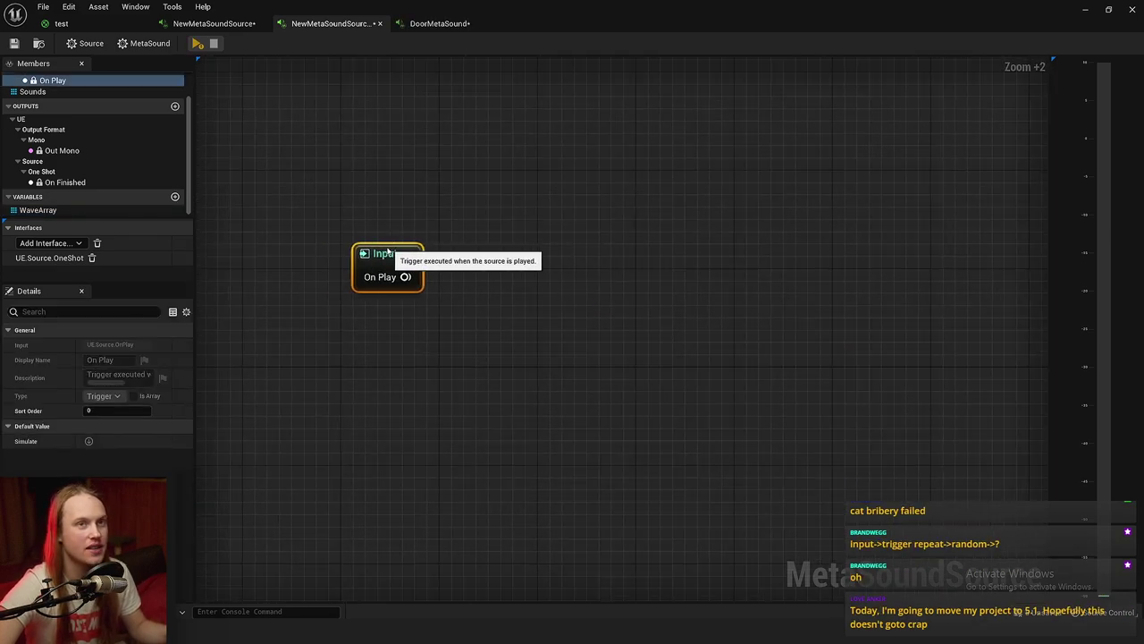
left_click_drag(387, 251, 375, 253)
left_click(458, 256)
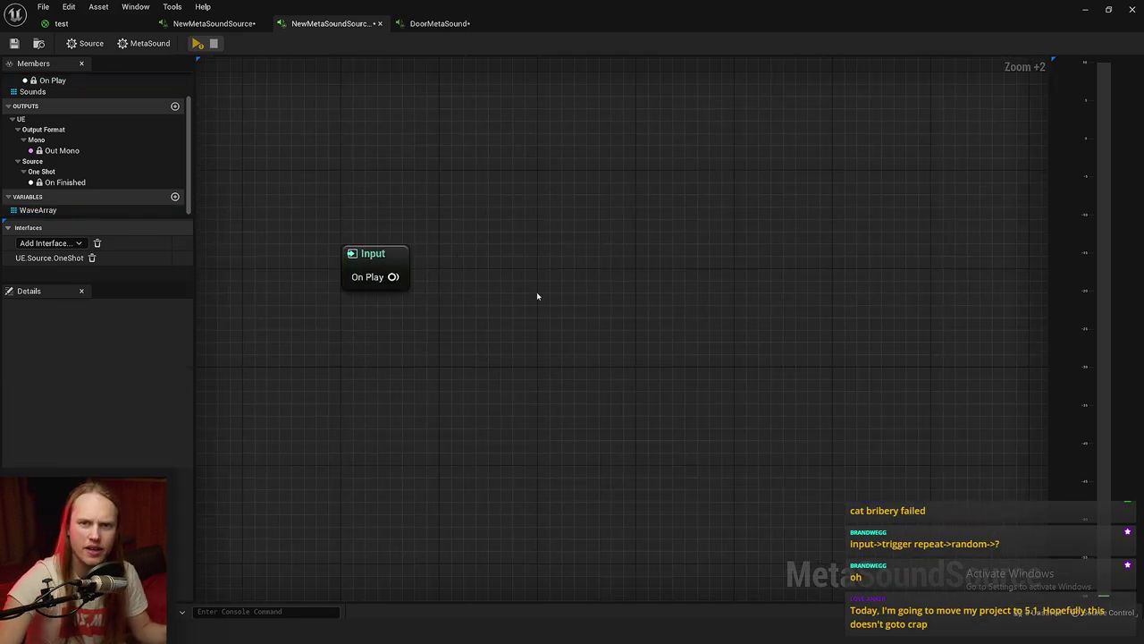
Add a Trigger Repeat node started by the On Play input and align it level with the input.
right_click_drag(537, 296, 385, 312)
scroll(400, 308, "down", 5)
right_click_drag(537, 352, 672, 347)
scroll(550, 329, "up", 6)
right_click_drag(570, 313, 542, 382)
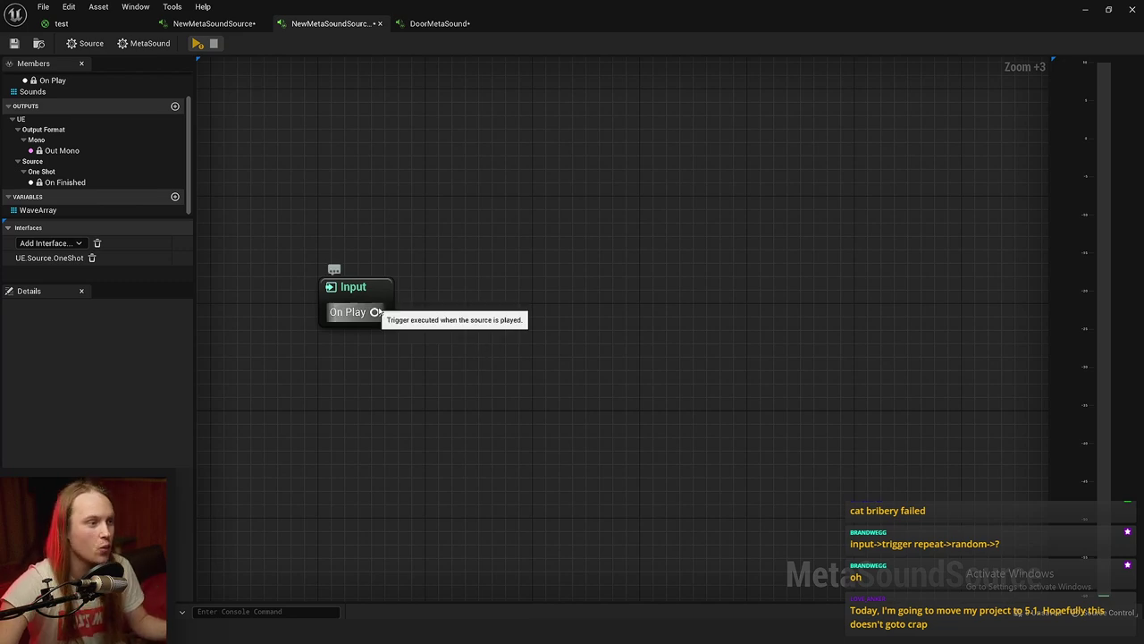
left_click_drag(375, 312, 466, 316)
type("r")
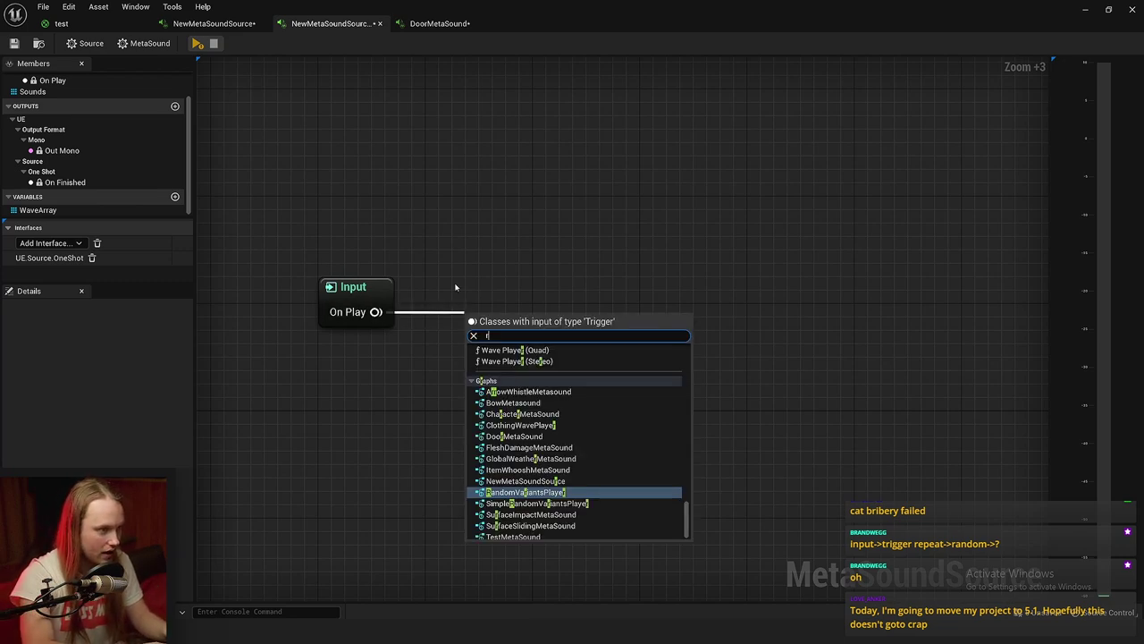
type("epeat")
key("Return")
left_click_drag(552, 367, 554, 330)
Set Trigger Repeat's Period to 5 and move the node slightly closer to the On Play input.
left_click(537, 367)
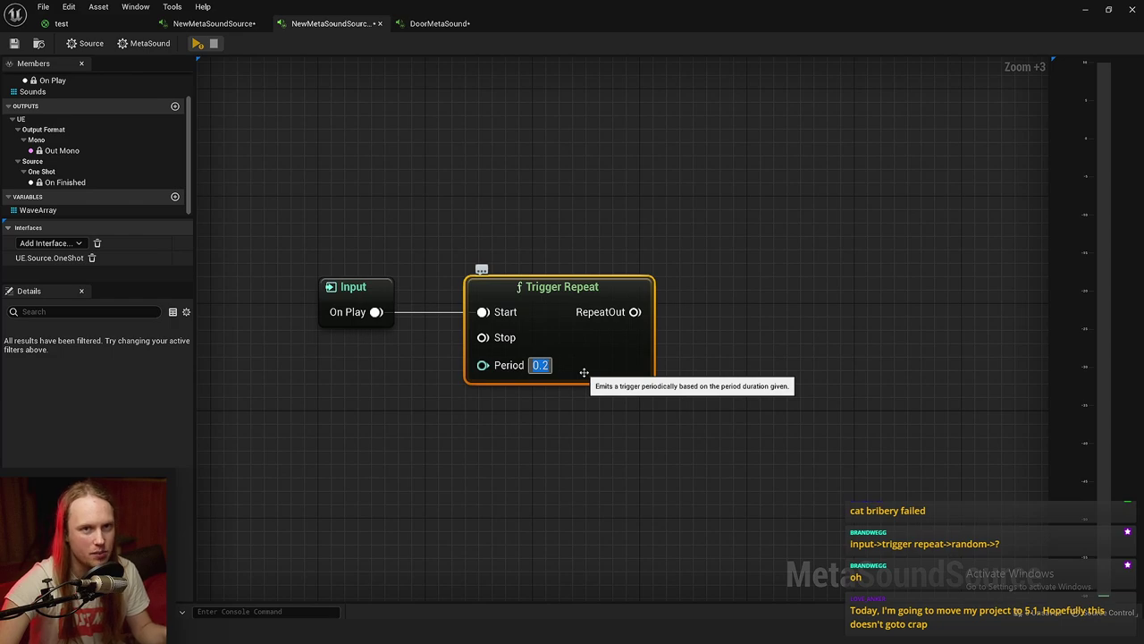
type("5")
left_click(706, 369)
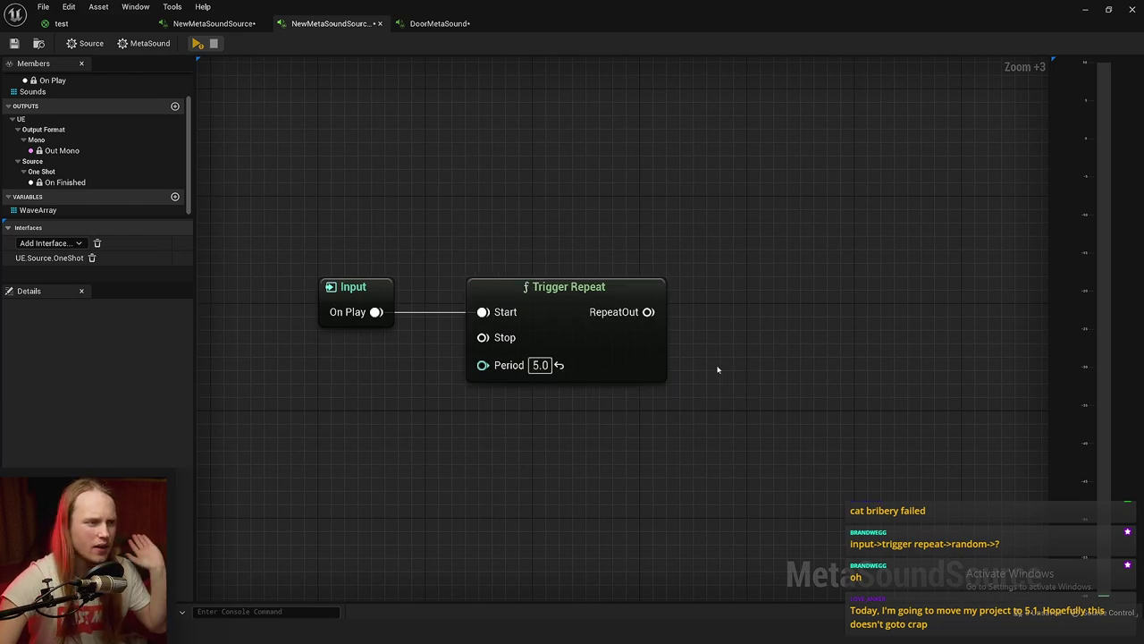
right_click_drag(720, 373, 546, 332)
scroll(518, 353, "down", 1)
mouse_move(436, 276)
left_mouse_down()
mouse_move(617, 197)
mouse_move(422, 276)
left_mouse_up()
scroll(424, 277, "up", 3)
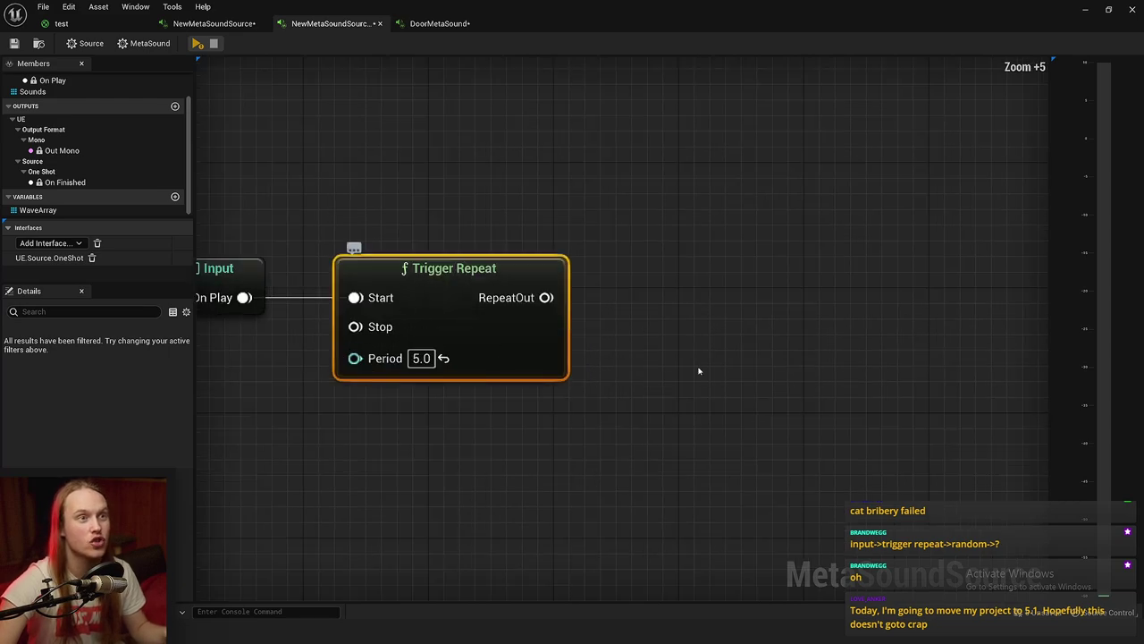
Add a Random (Time) node triggered by Trigger Repeat's RepeatOut and align the two nodes so the connection runs straight.
right_click_drag(589, 339, 486, 361)
left_click_drag(442, 319, 513, 323)
type("random time")
key("Return")
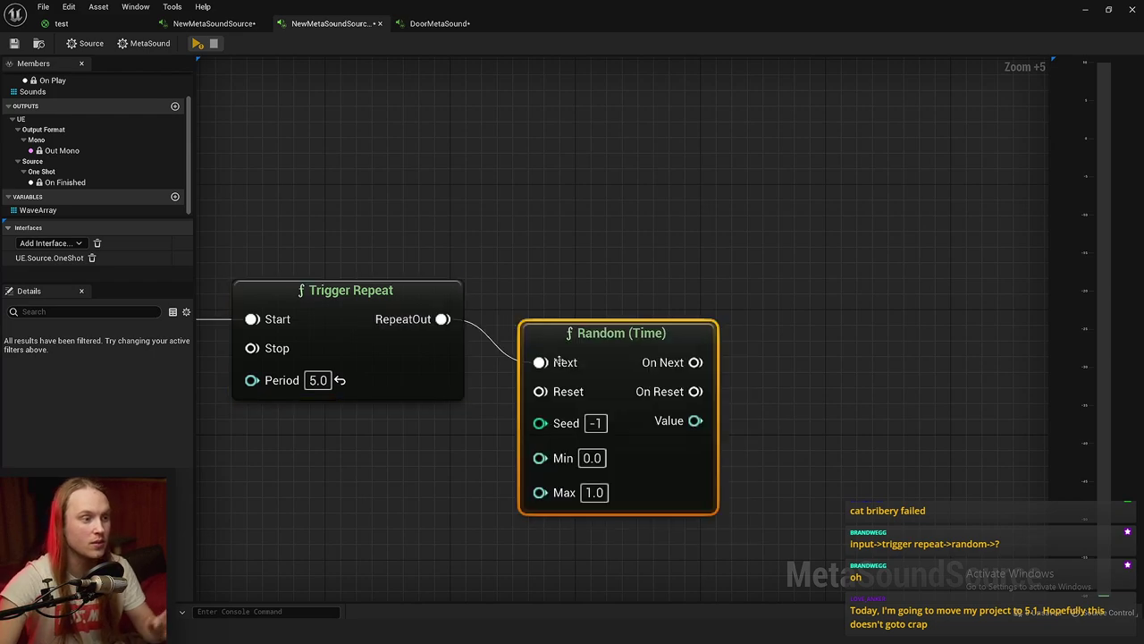
left_click_drag(591, 356, 577, 323)
Set the Random (Time) node's Max to 4.5.
left_click(570, 415)
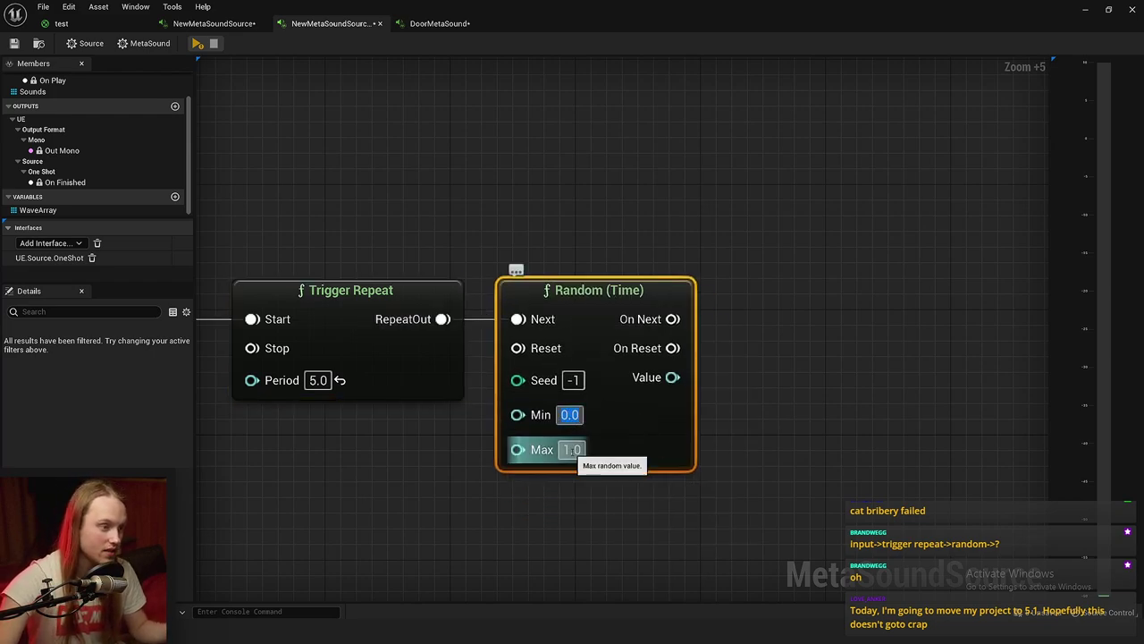
left_click(572, 450)
type("4.5")
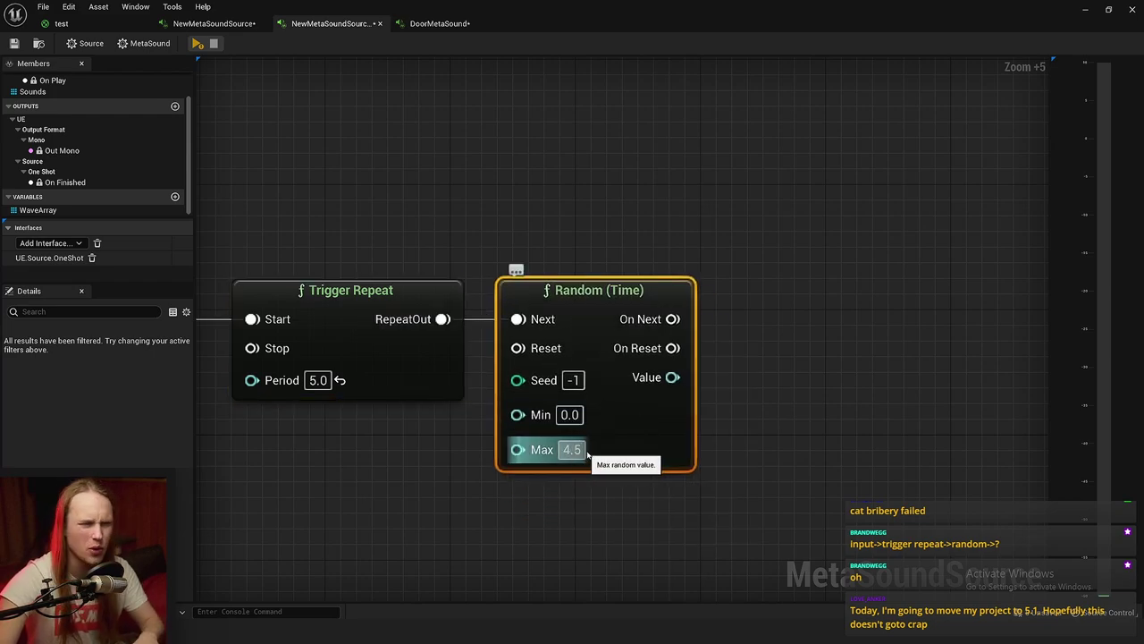
key("Return")
right_click_drag(570, 454, 250, 342)
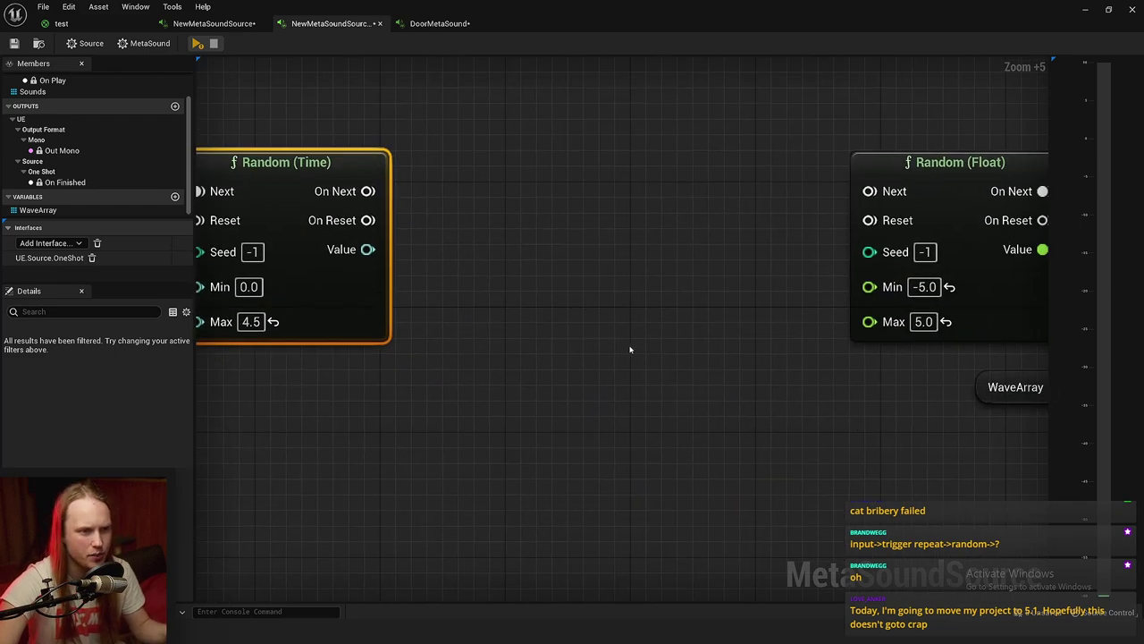
right_click_drag(551, 257, 746, 306)
scroll(728, 284, "down", 2)
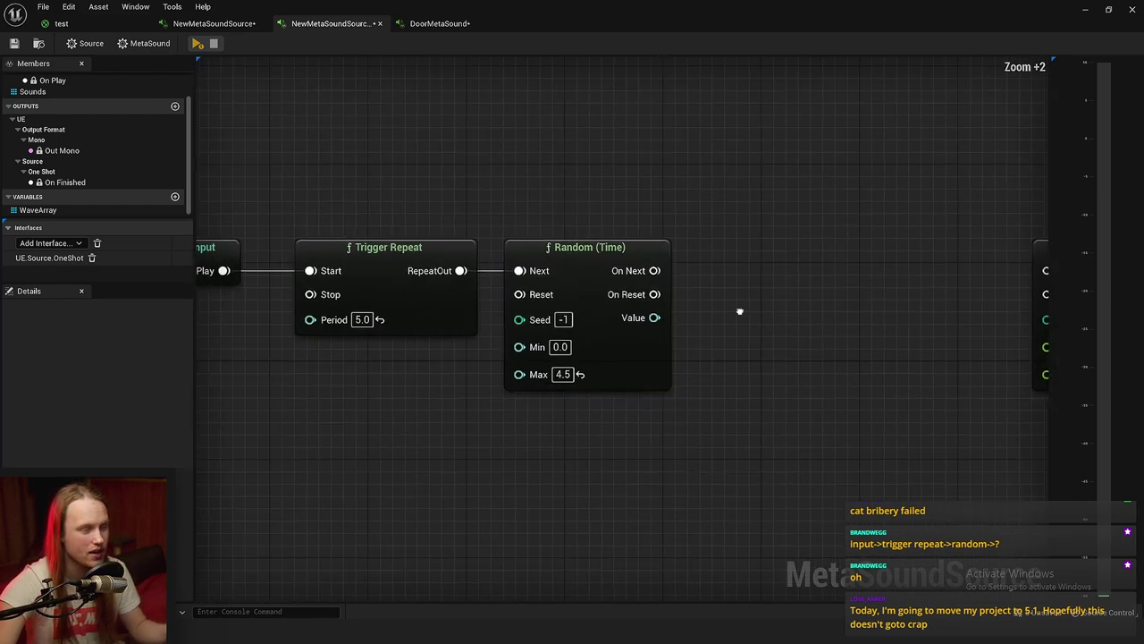
Add a Trigger Delay node fed by Random (Time)'s On Next and connect the random Value to its Delay Time.
scroll(742, 301, "up", 1)
right_click_drag(734, 343, 651, 375)
scroll(723, 363, "down", 1)
scroll(723, 363, "up", 1)
left_click_drag(577, 284, 644, 288)
type("del")
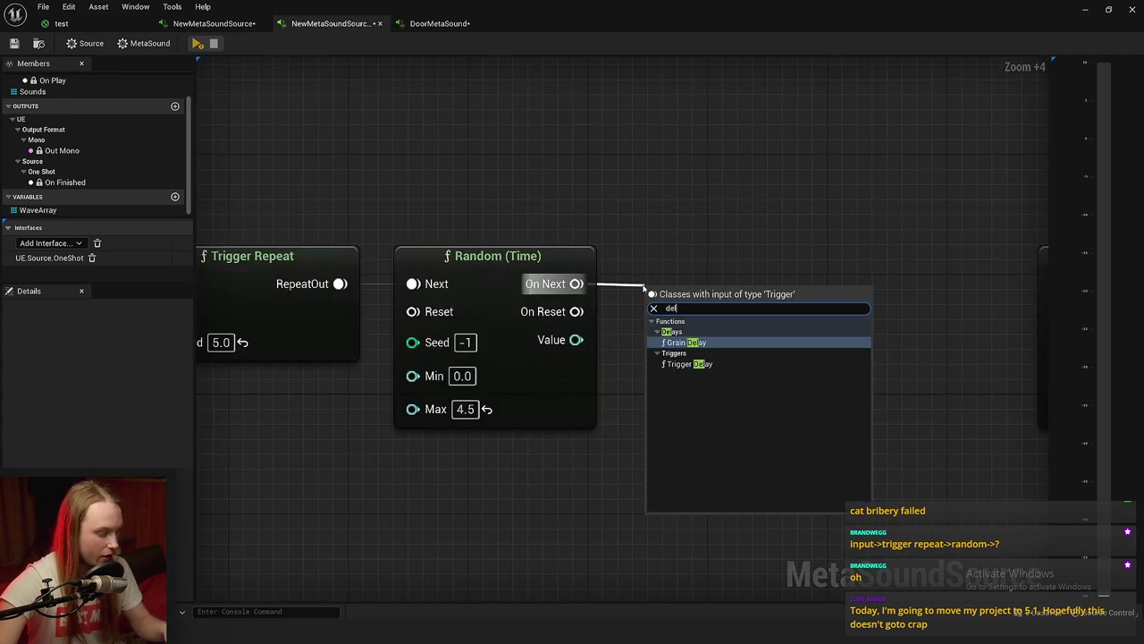
left_click(688, 364)
left_click_drag(577, 340, 667, 339)
Connect Trigger Delay's Out to the Next input of Random (Float).
right_click_drag(713, 295, 780, 260)
scroll(781, 254, "down", 1)
right_click_drag(838, 195, 652, 183)
scroll(652, 182, "down", 2)
left_click_drag(661, 231, 762, 239)
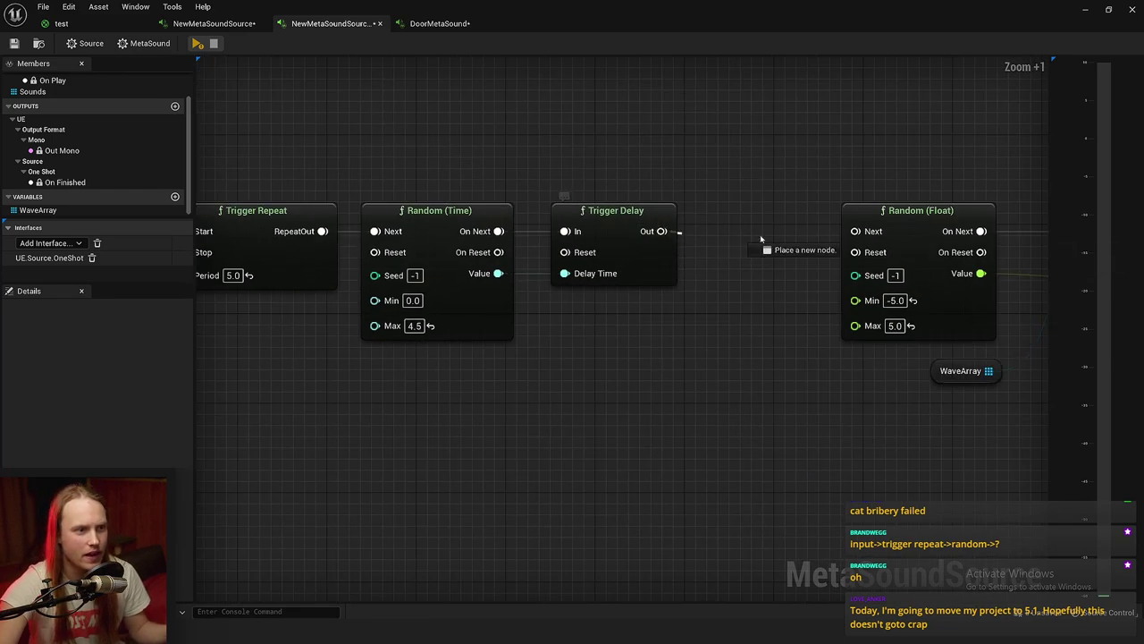
left_click_drag(862, 238, 861, 236)
Review the chain from Random (Float) through Random Get to Wave Player (Mono) and the output nodes.
right_click_drag(984, 190, 587, 206)
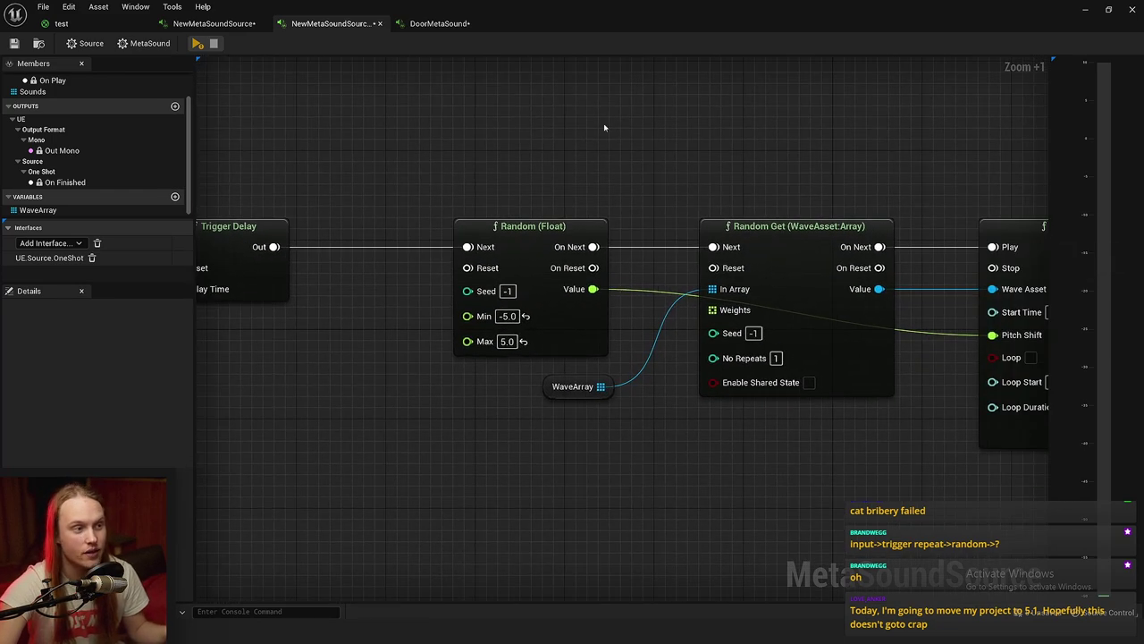
left_click_drag(605, 127, 666, 465)
right_click_drag(792, 498, 590, 500)
left_click_drag(672, 143, 380, 454)
left_click(381, 454)
right_click_drag(747, 419, 406, 382)
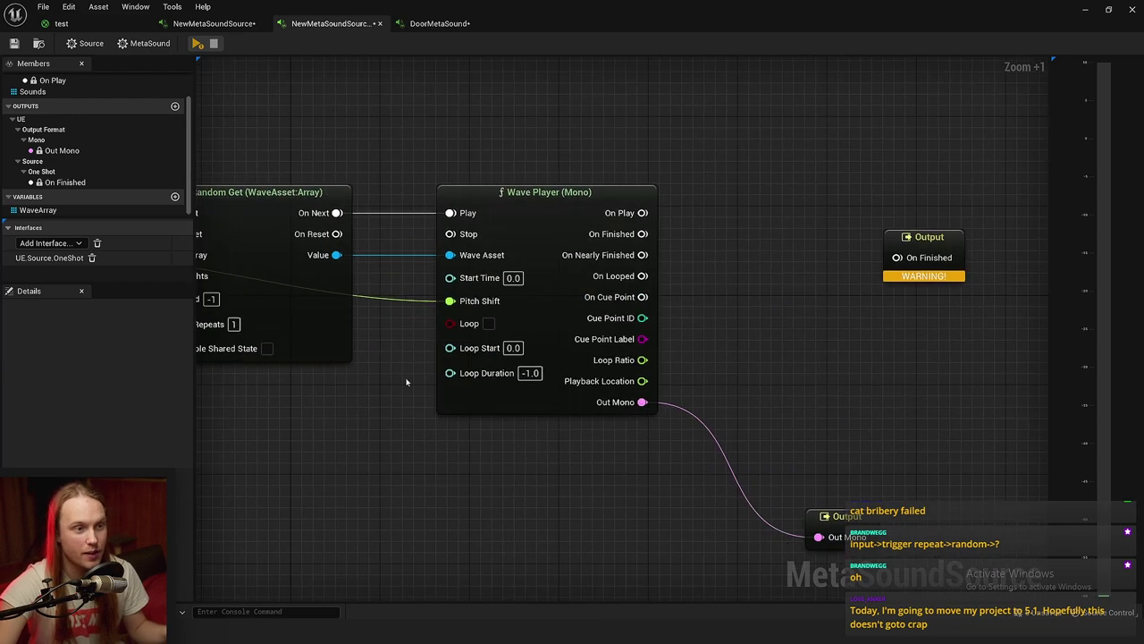
left_click_drag(967, 348, 540, 324)
left_click(787, 306)
Move the On Finished output node closer to Wave Player (Mono), level with the player's top.
right_click_drag(906, 254, 749, 276)
scroll(749, 276, "up", 4)
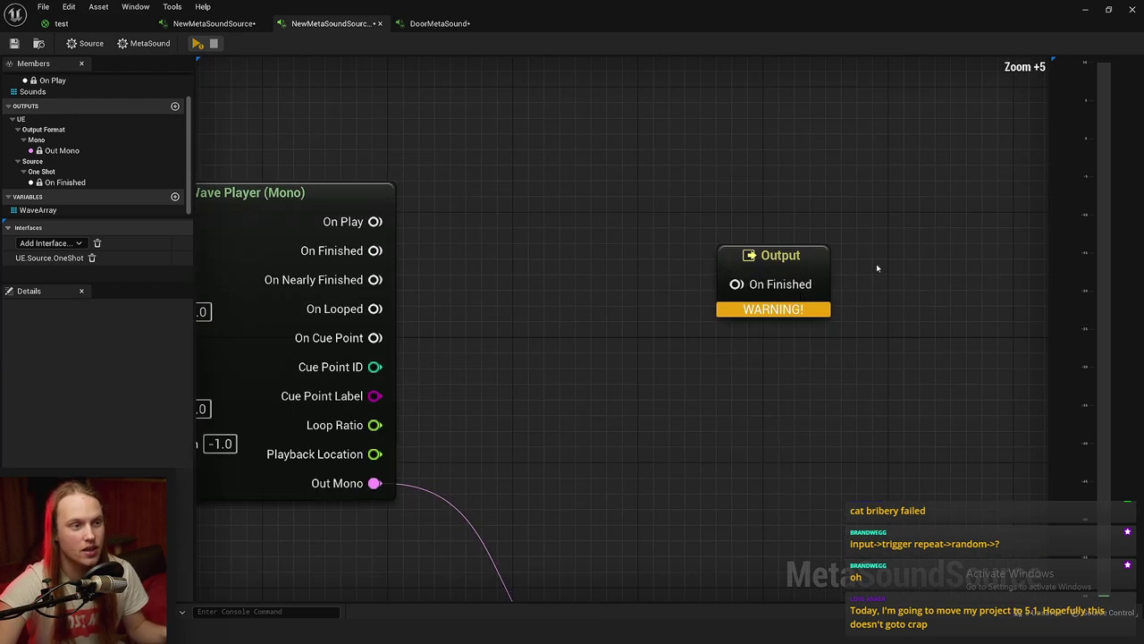
left_click_drag(804, 261, 492, 120)
left_click_drag(563, 197, 608, 193)
left_click_drag(375, 250, 542, 365)
left_click(517, 302)
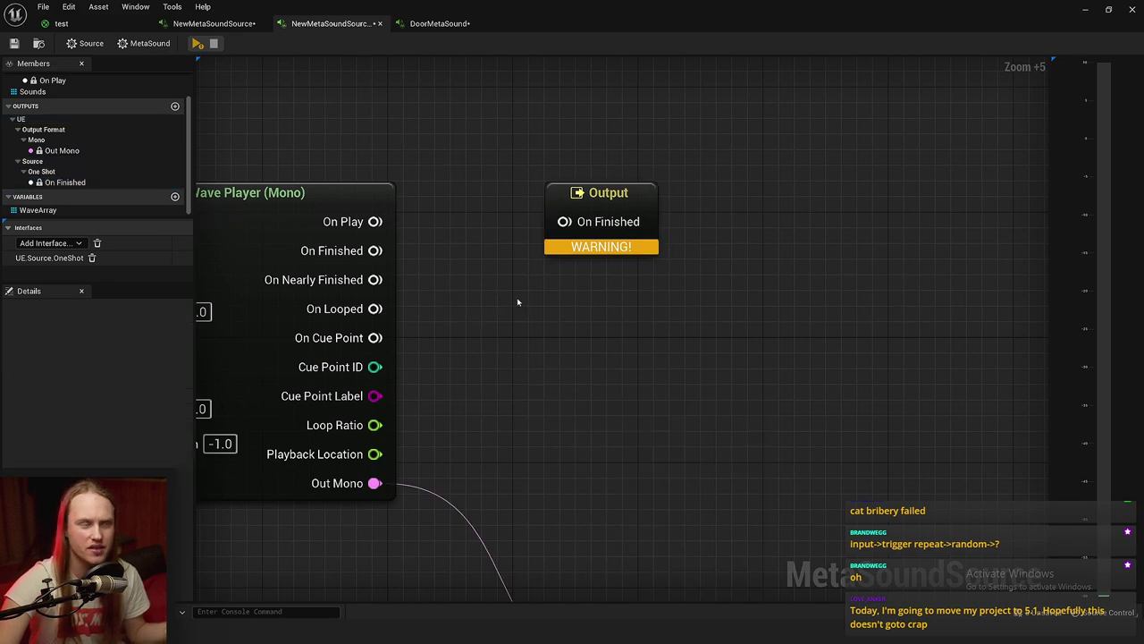
Try removing the UE.Source.OneShot interface that supplies the On Finished output, and undo the removal.
left_click(623, 199)
right_click_drag(780, 122, 851, 145)
scroll(851, 145, "down", 1)
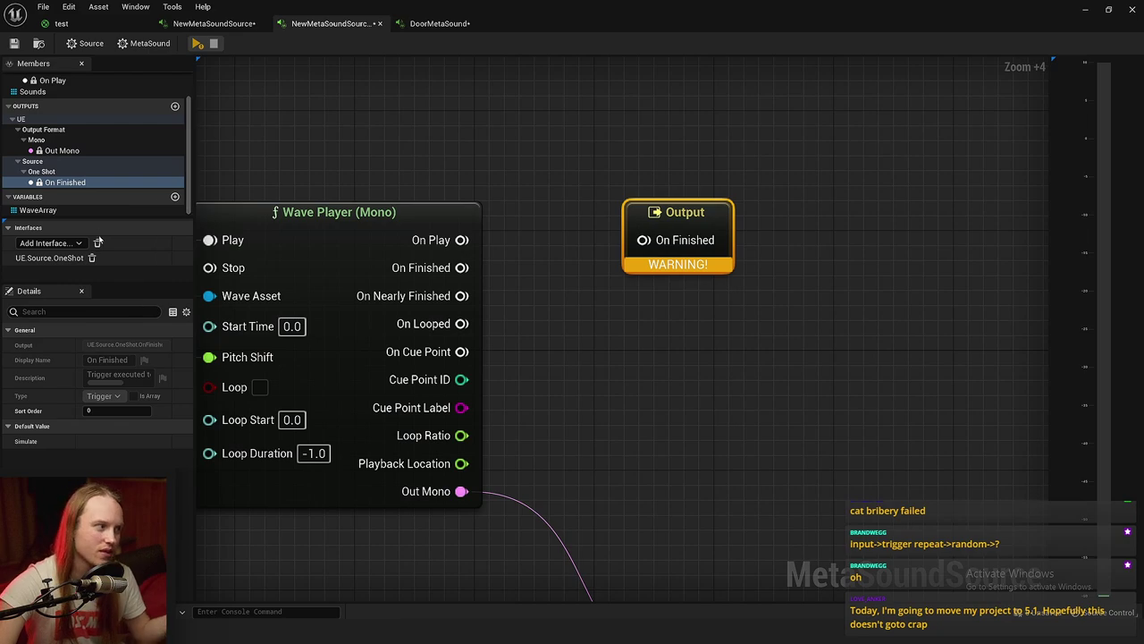
left_click(91, 258)
key("ctrl+z")
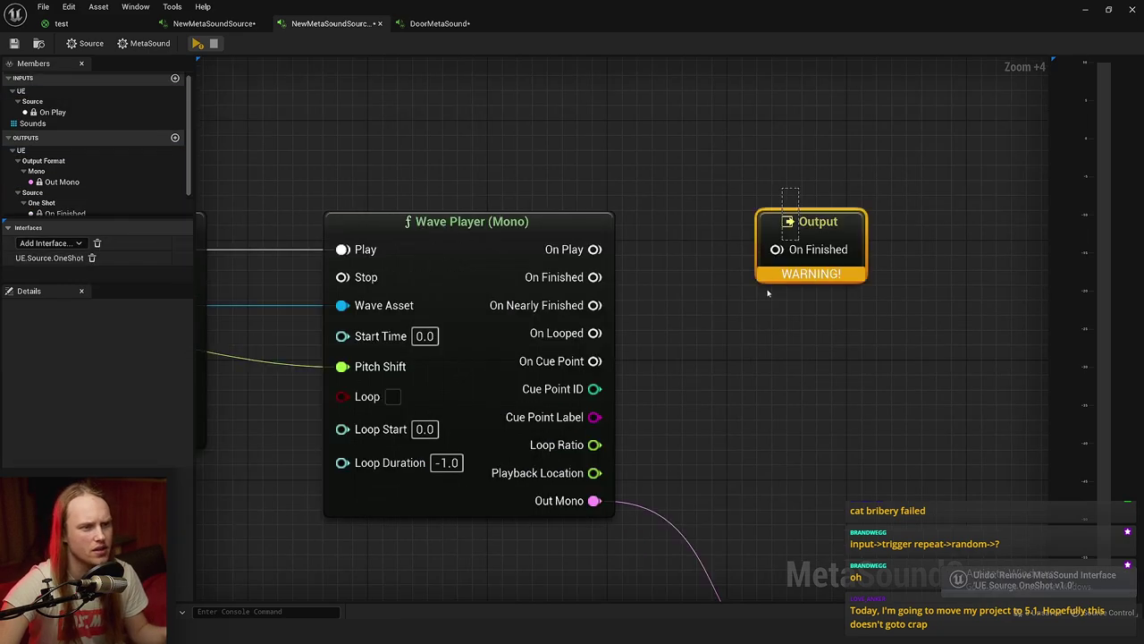
Move the Random (Float) node closer to Trigger Delay to tighten the node chain.
scroll(687, 273, "down", 5)
right_click_drag(447, 273, 845, 208)
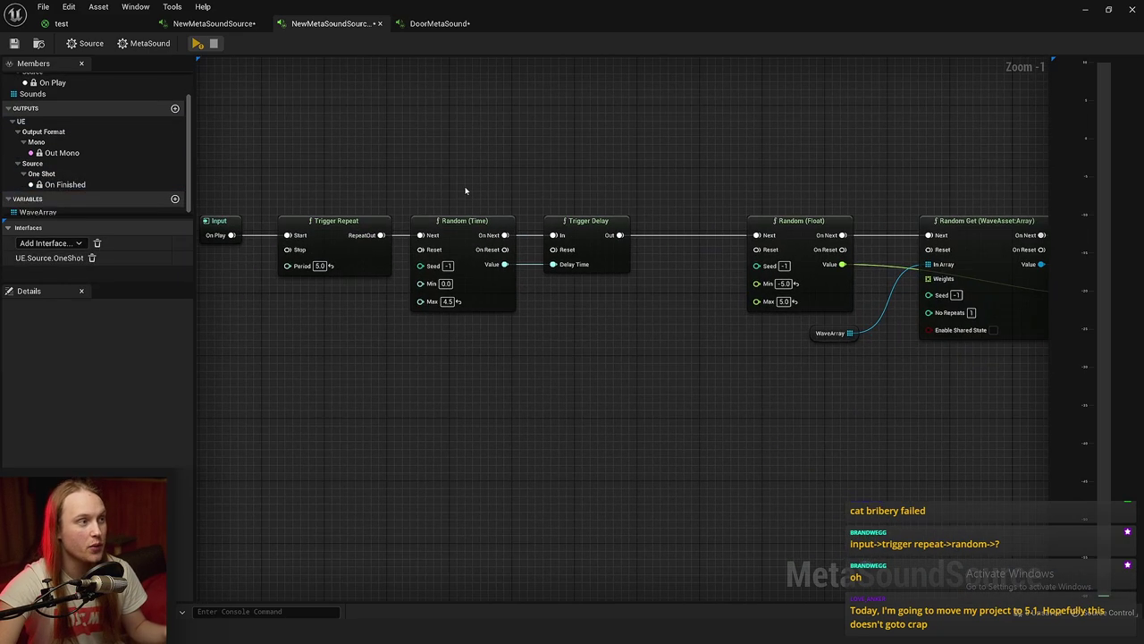
scroll(322, 126, "up", 1)
right_click_drag(246, 133, 330, 168)
scroll(295, 191, "down", 3)
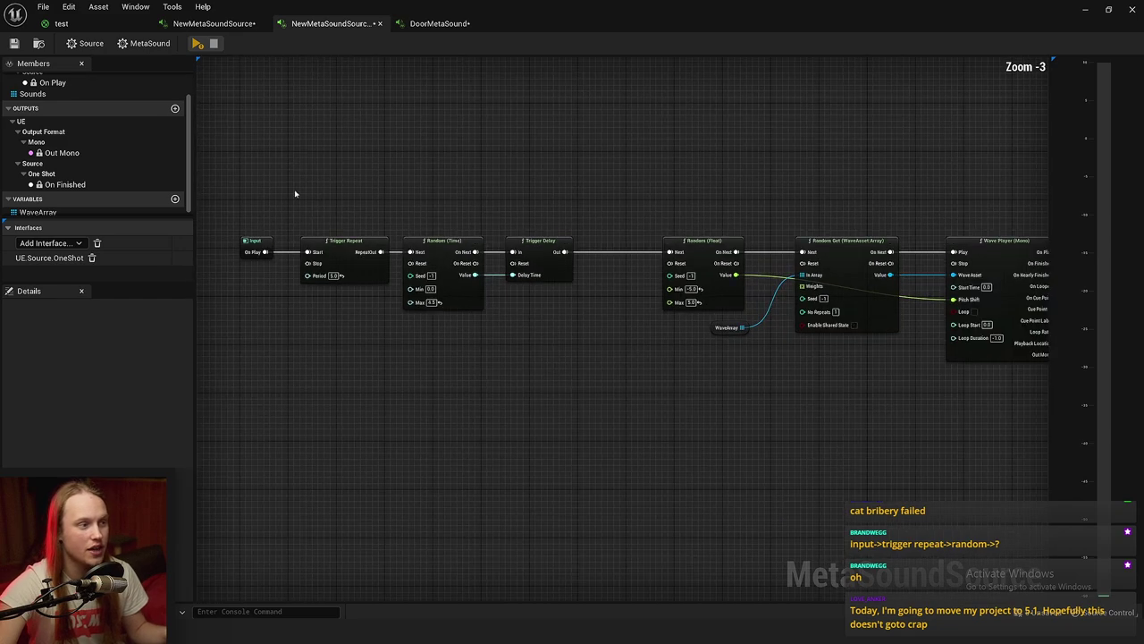
left_click_drag(699, 242, 654, 241)
left_click(632, 216)
right_click_drag(631, 215, 649, 213)
scroll(647, 213, "up", 1)
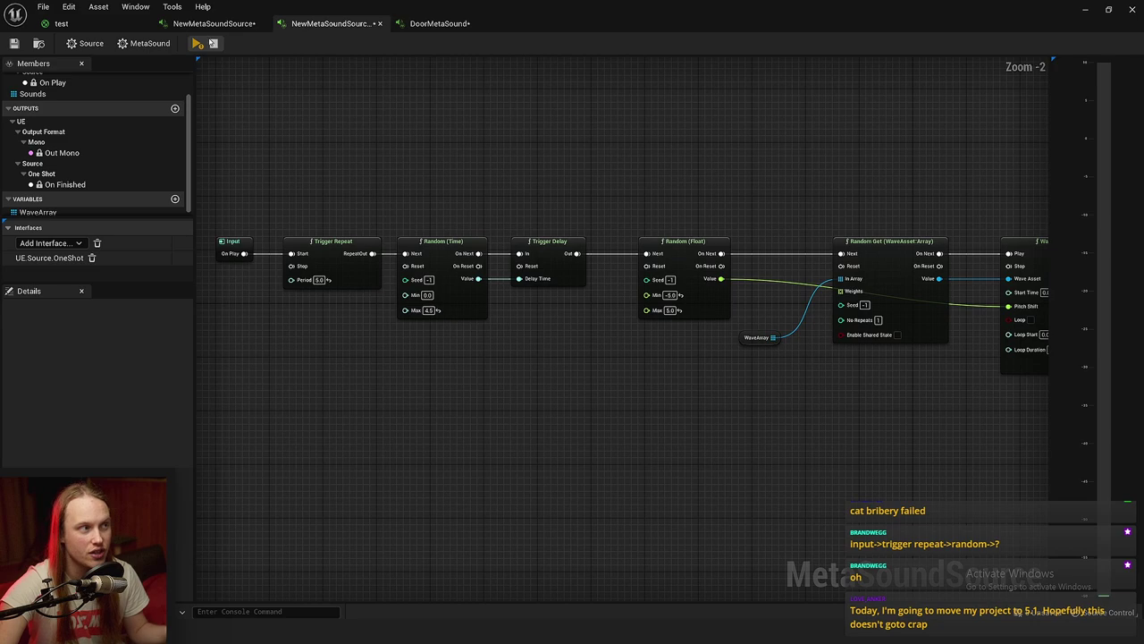
Set Trigger Repeat's Period to 2.5 and Random (Time)'s Max to 2.
scroll(216, 264, "up", 6)
left_click(446, 298)
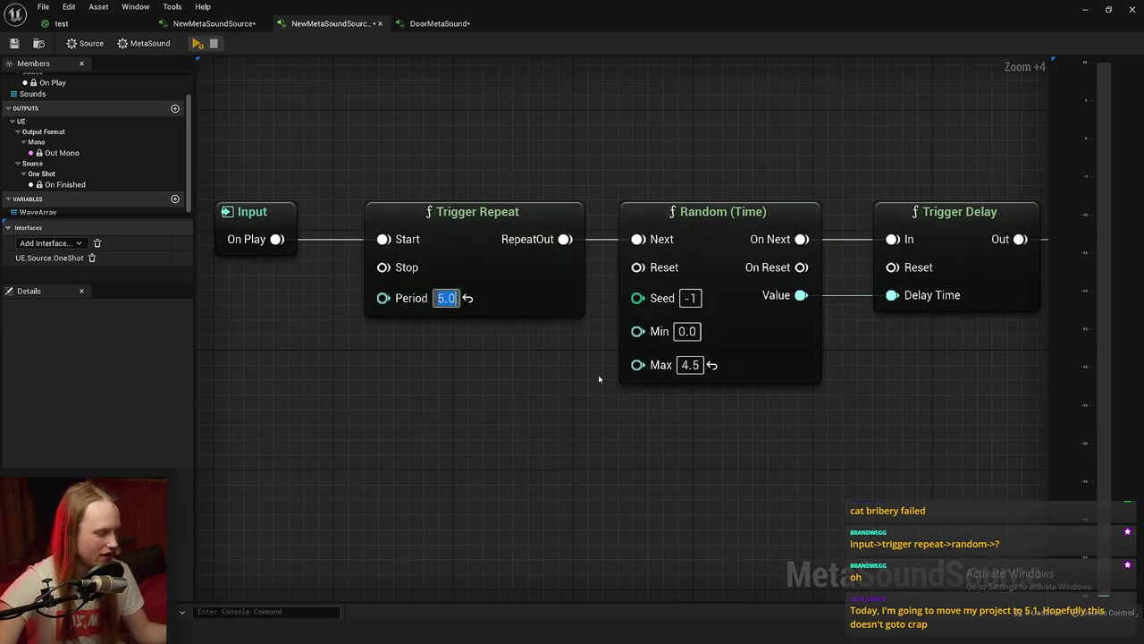
type("2.5")
key("Return")
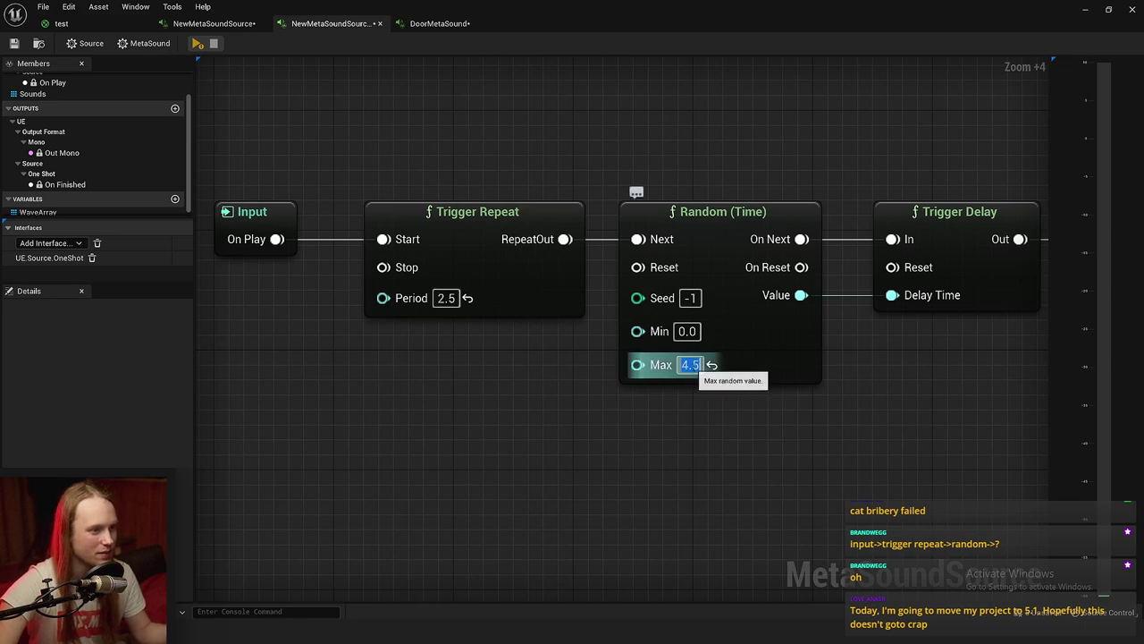
type("2")
key("Return")
scroll(376, 371, "down", 1)
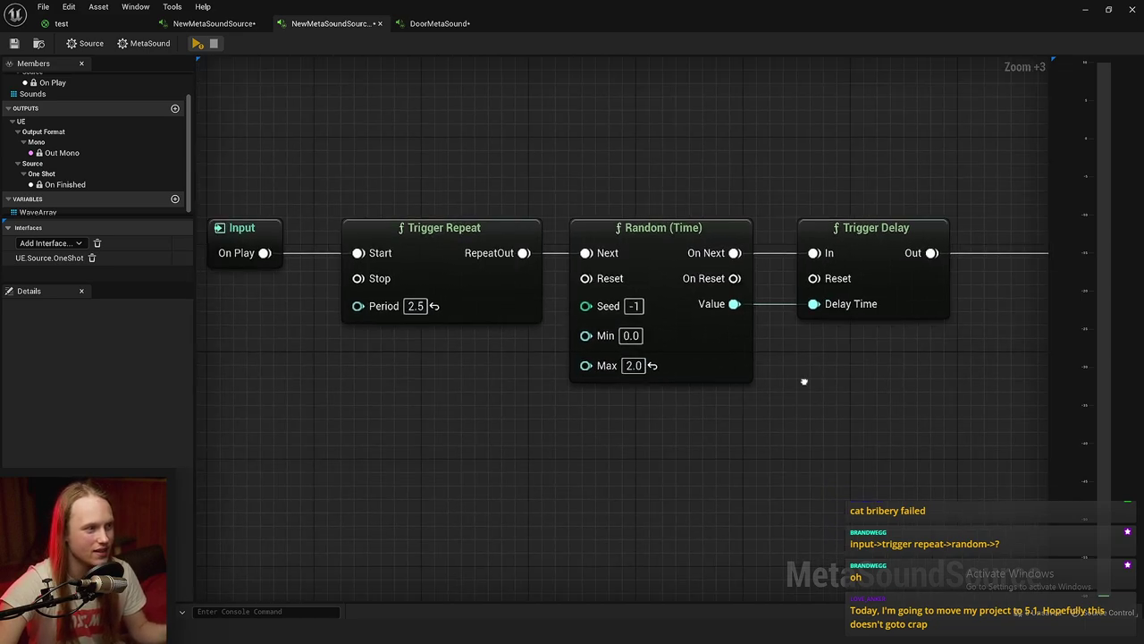
right_click_drag(804, 382, 849, 379)
Play the MetaSound and examine how triggers travel from Trigger Repeat through Random (Time) and Trigger Delay.
left_click(197, 44)
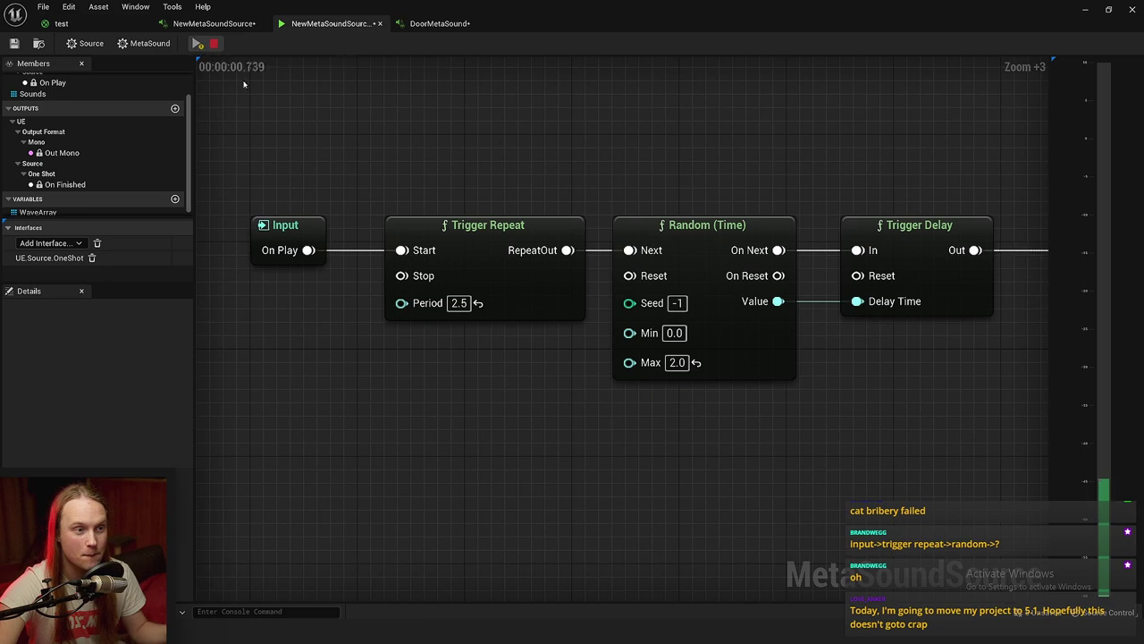
right_click_drag(600, 149, 589, 149)
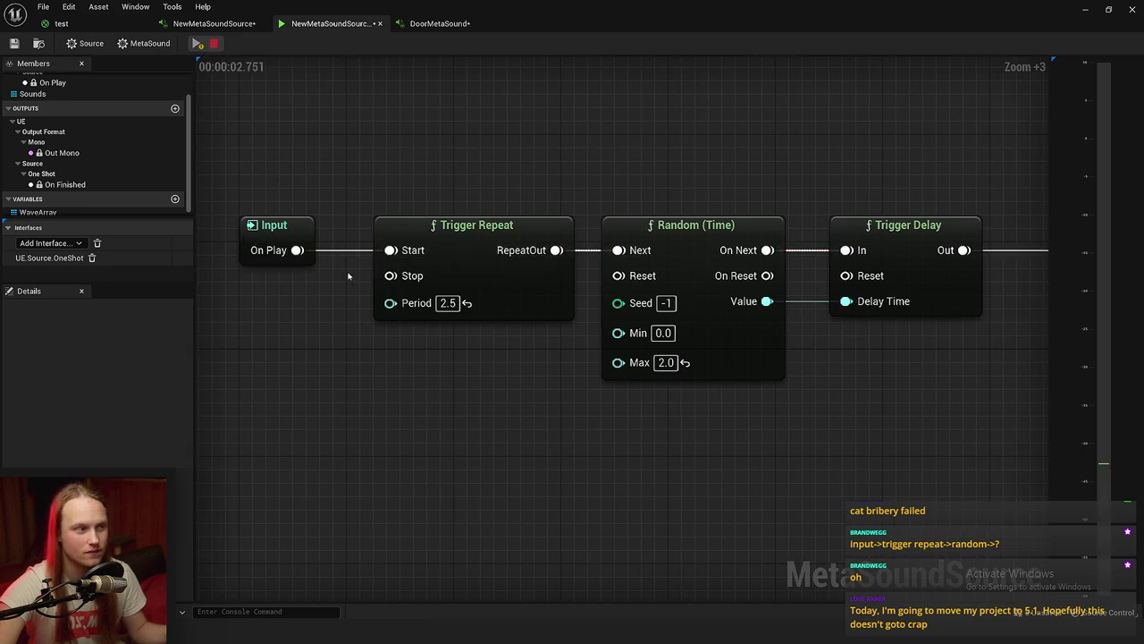
right_click_drag(351, 254, 280, 302)
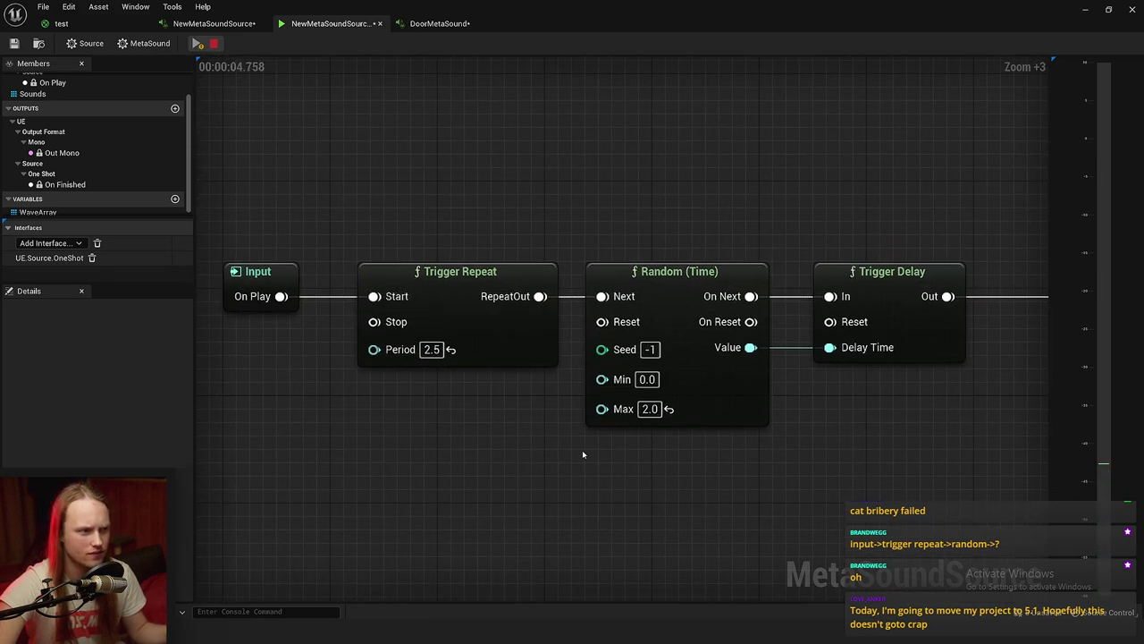
right_click_drag(582, 450, 555, 453)
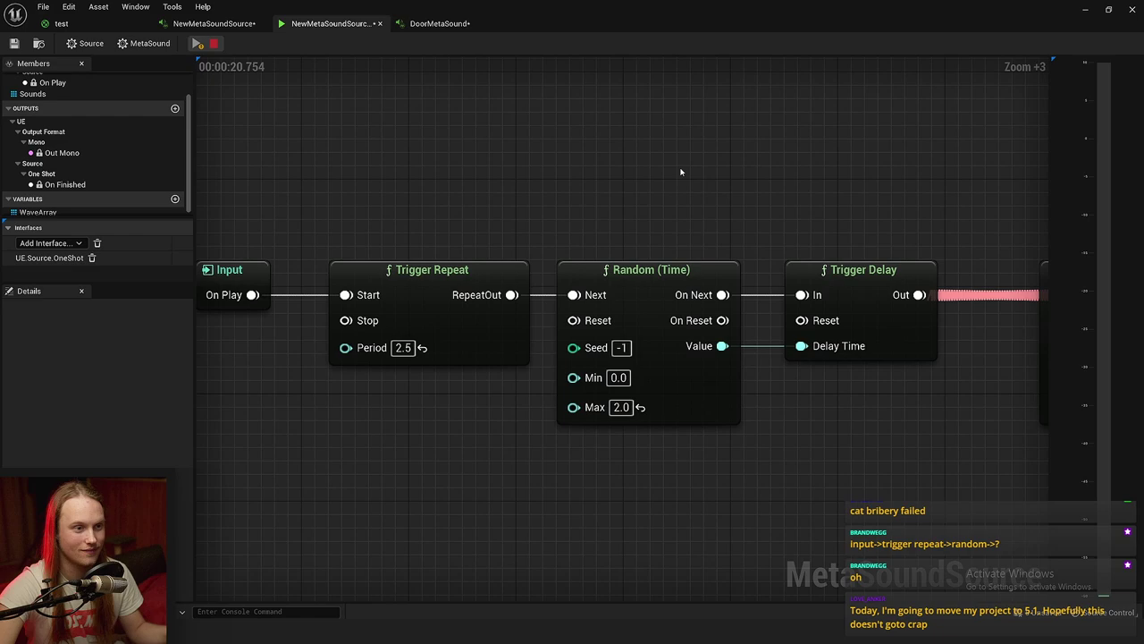
right_click_drag(583, 248, 590, 223)
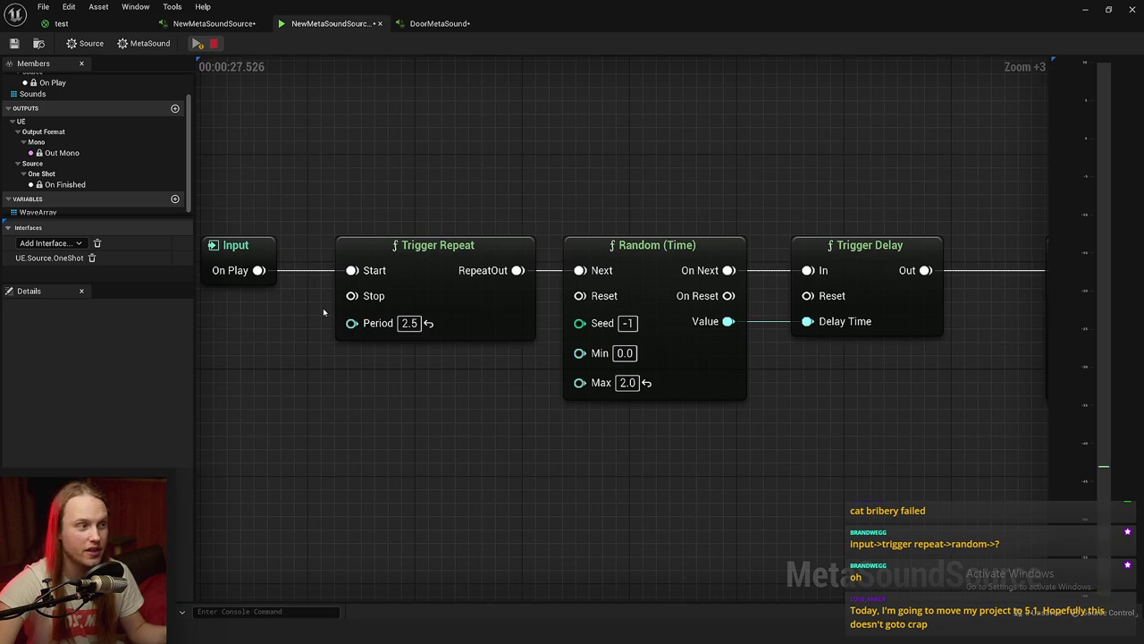
left_click(456, 240)
left_click(503, 204)
right_click_drag(504, 205, 427, 212)
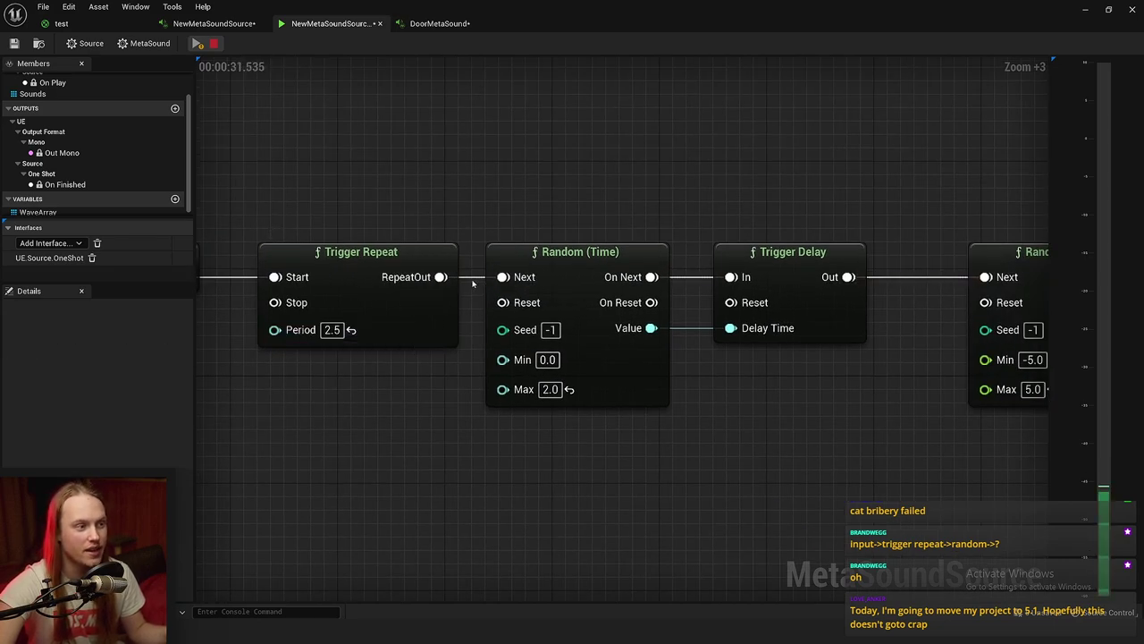
right_click_drag(685, 182, 649, 183)
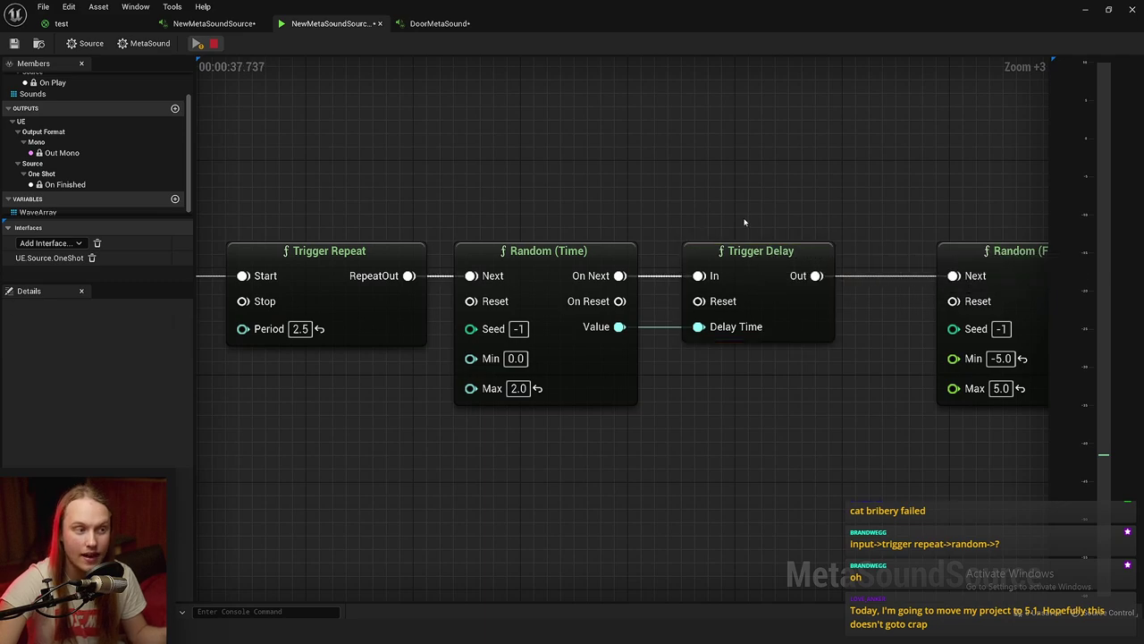
mouse_move(774, 287)
right_mouse_down()
mouse_move(726, 298)
mouse_move(778, 290)
right_mouse_up()
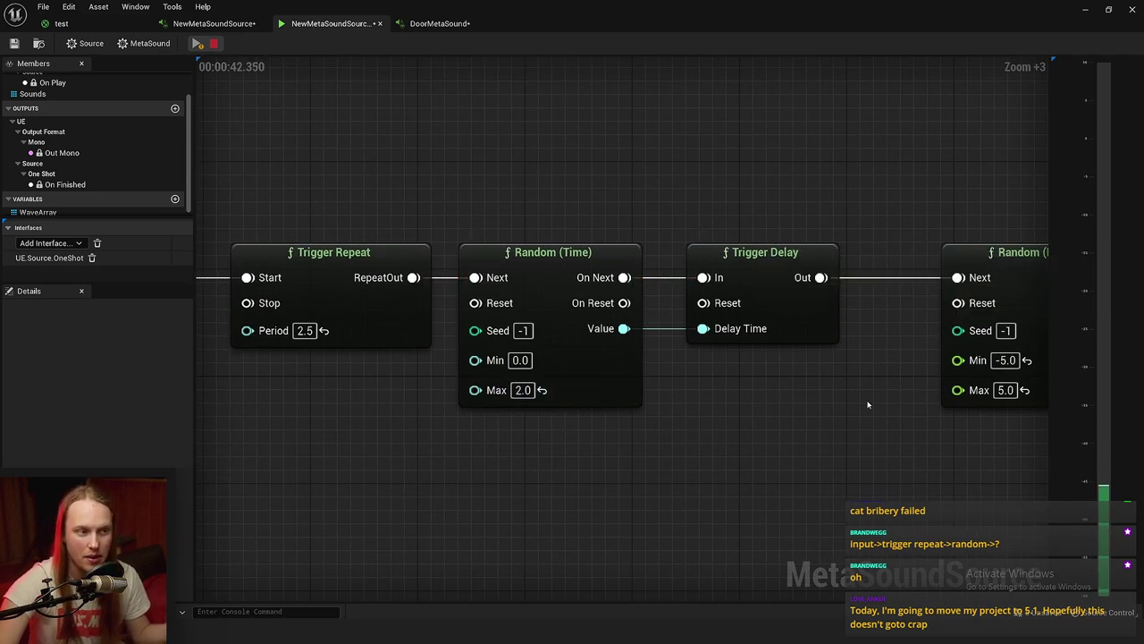
scroll(860, 408, "down", 1)
right_click_drag(860, 409, 892, 414)
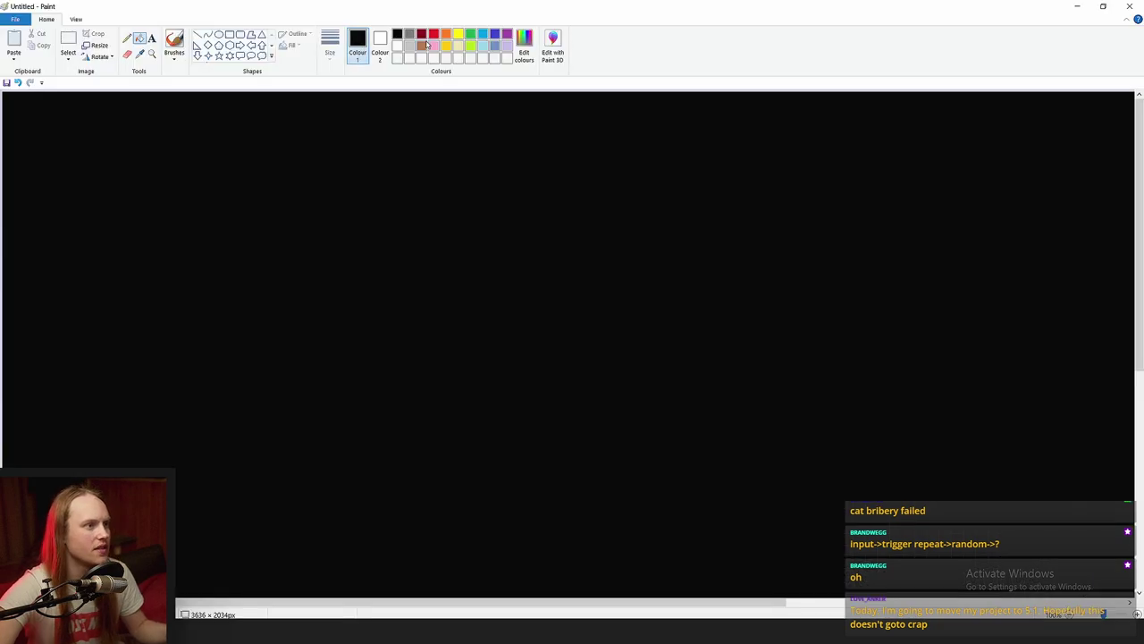
Switch to Paint and brush a thick blue horizontal timeline with five vertical marks on the black canvas, undoing the stray stroke.
left_click(175, 45)
left_click(330, 45)
left_click(355, 143)
left_click_drag(195, 347, 824, 355)
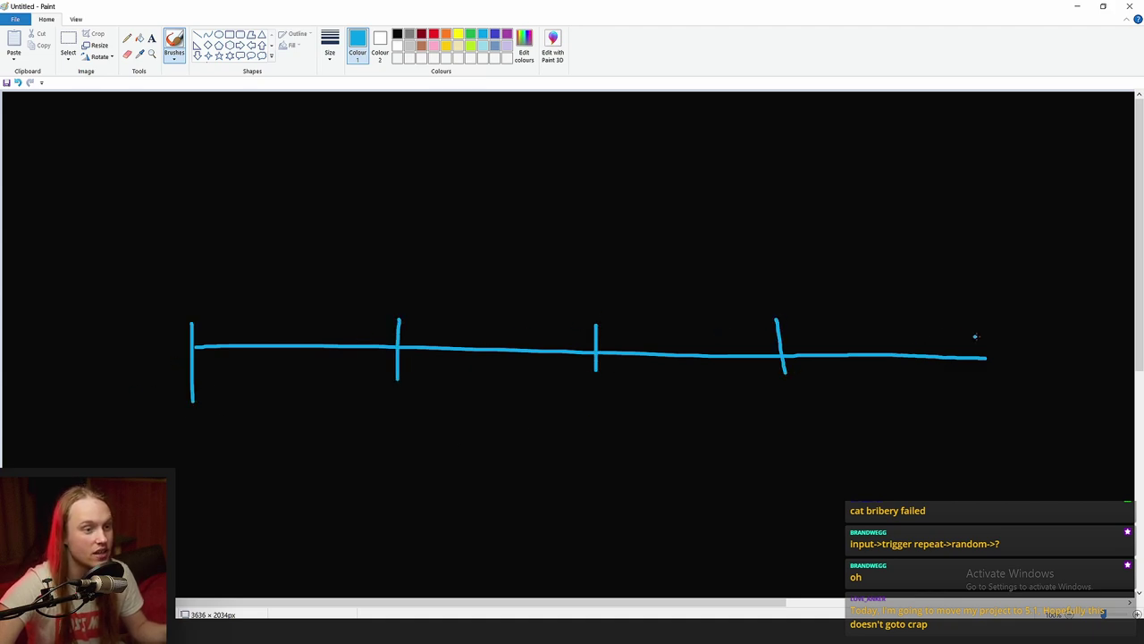
left_click_drag(204, 401, 401, 268)
key("ctrl+z")
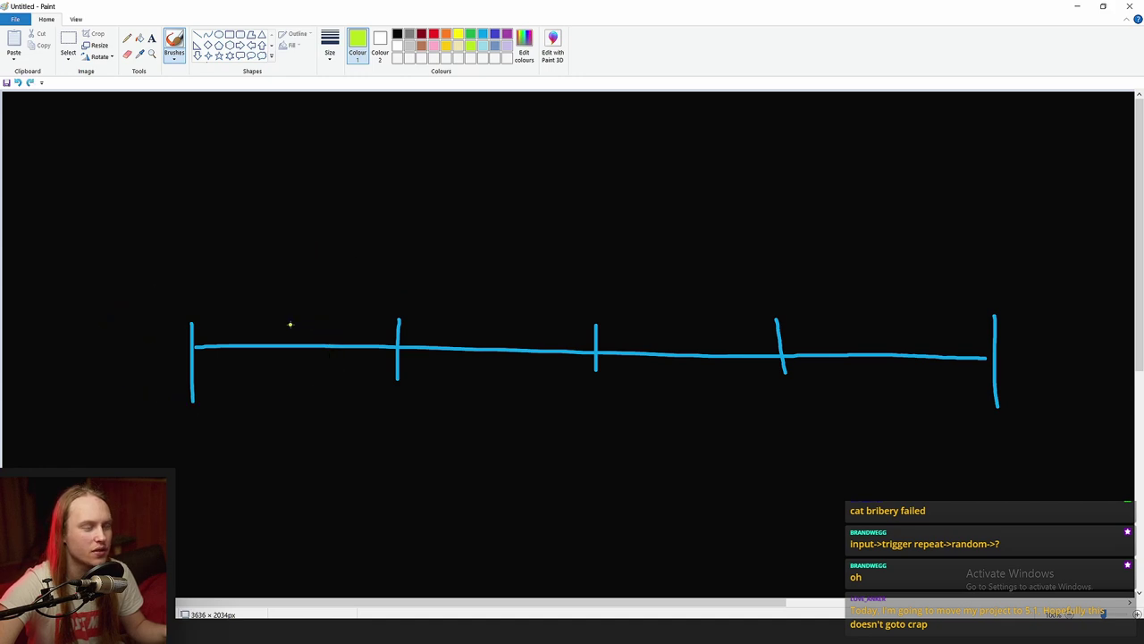
Brush one lime vertical mark in each of the four timeline intervals, undoing every extra stroke sketched around the gaps.
key("ctrl+z")
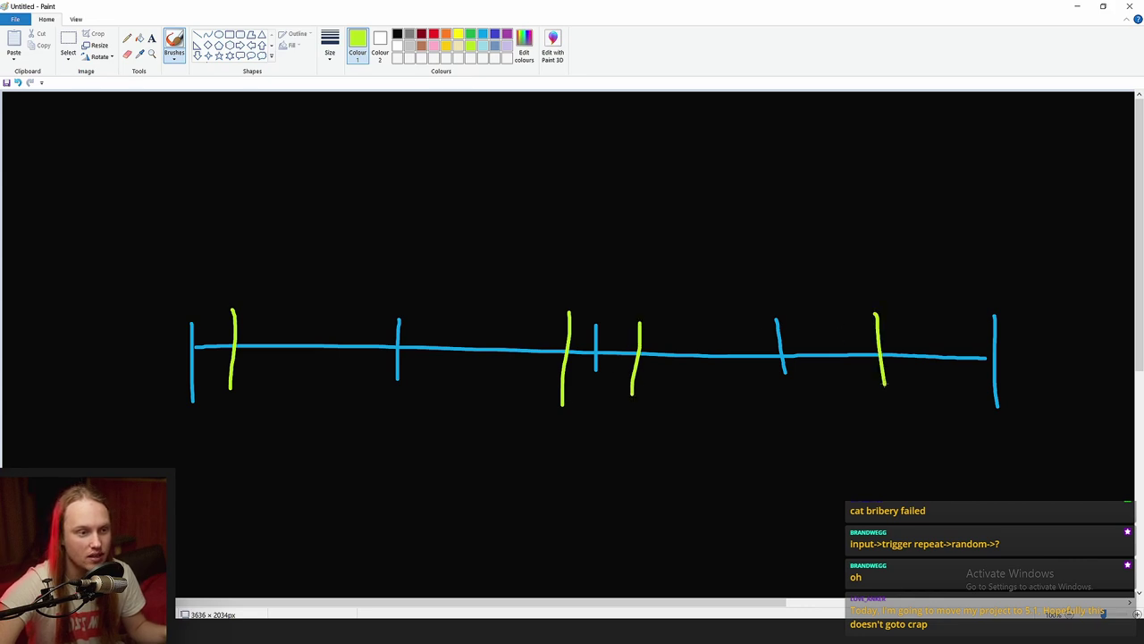
key("ctrl+z")
left_click_drag(700, 285, 554, 277)
key("ctrl+z")
mouse_move(263, 279)
left_mouse_down()
mouse_move(392, 454)
mouse_move(955, 277)
mouse_move(818, 326)
left_mouse_up()
key("ctrl+z")
left_click_drag(984, 304, 630, 317)
key("ctrl+z")
left_click_drag(545, 324, 257, 303)
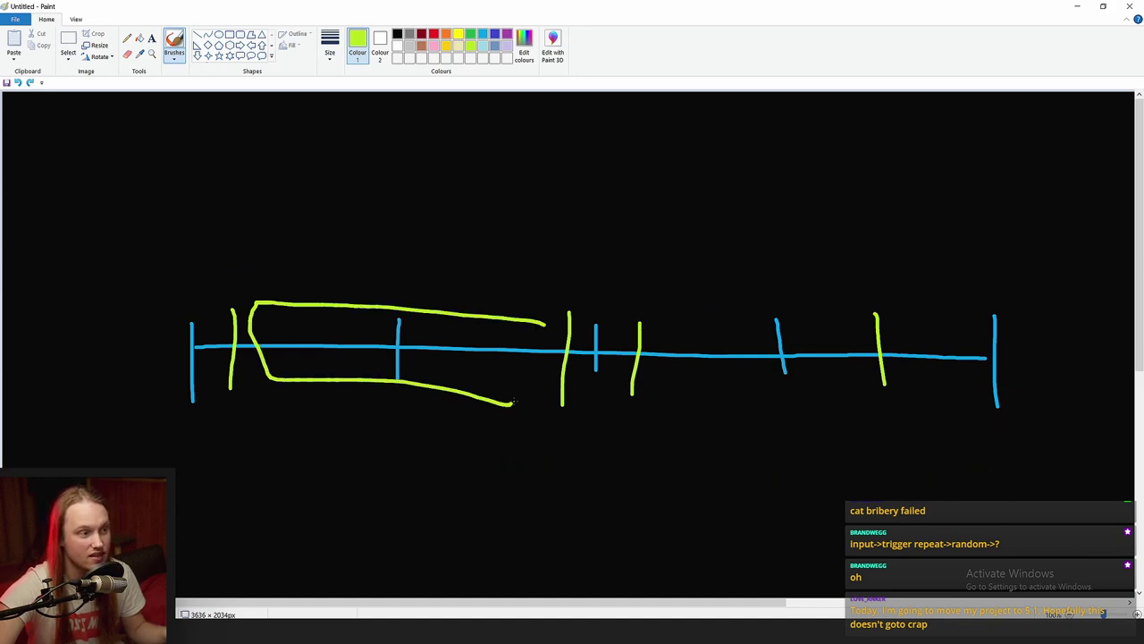
key("ctrl+z")
left_click(629, 333)
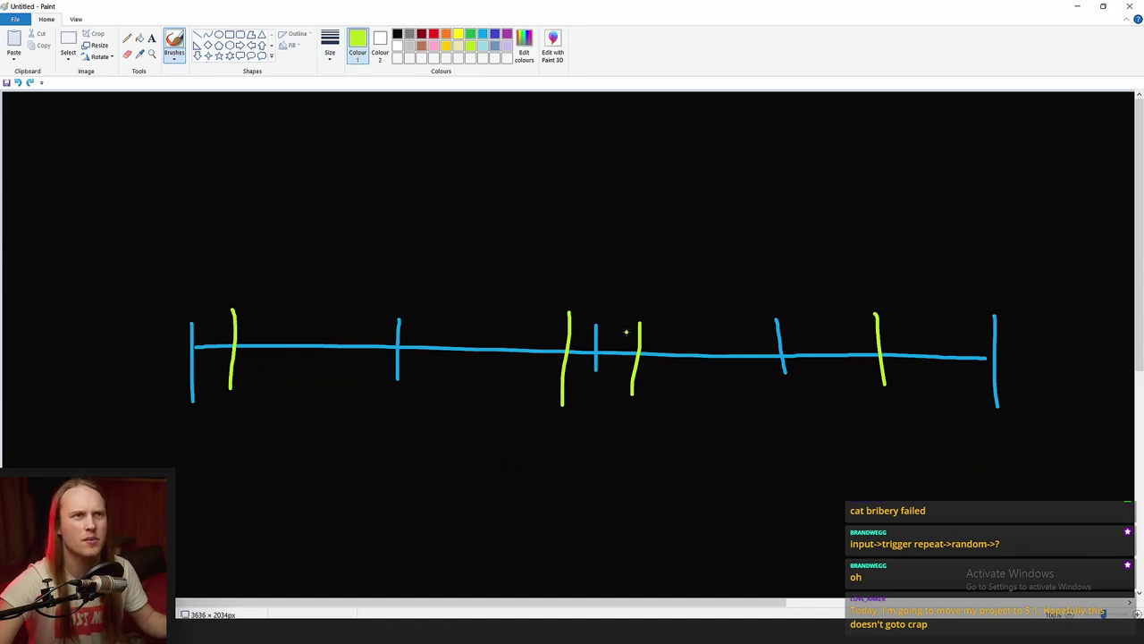
Switch back to the MetaSound graph in Unreal Engine and examine the Trigger Repeat node and its neighbours.
left_click(484, 633)
left_click(520, 603)
mouse_move(556, 454)
right_mouse_down()
mouse_move(668, 436)
mouse_move(563, 405)
right_mouse_up()
scroll(564, 405, "down", 3)
right_click_drag(429, 418, 406, 424)
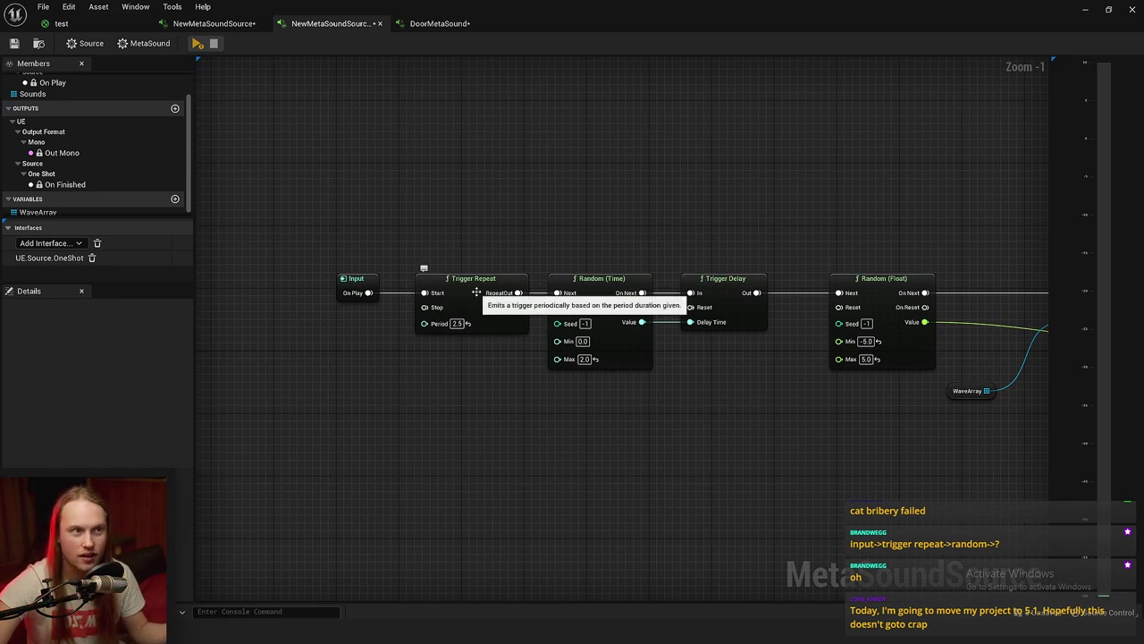
right_click_drag(477, 292, 439, 317)
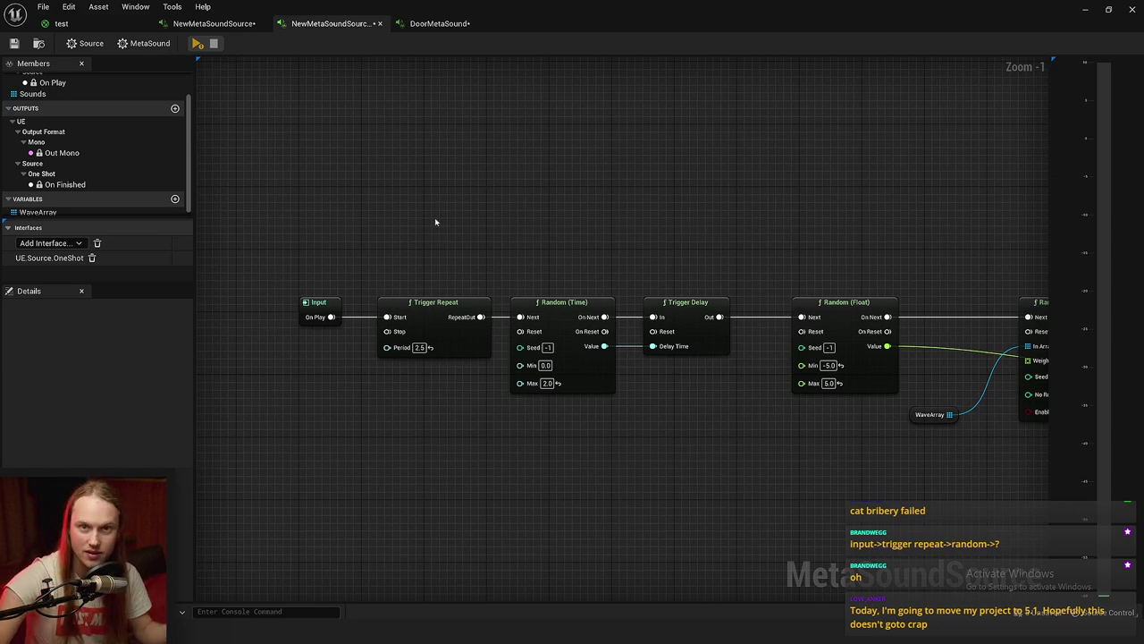
Select the Input, Trigger Repeat, Random (Time) and Trigger Delay nodes together to review the timing chain, and clear the selection.
scroll(348, 256, "down", 1)
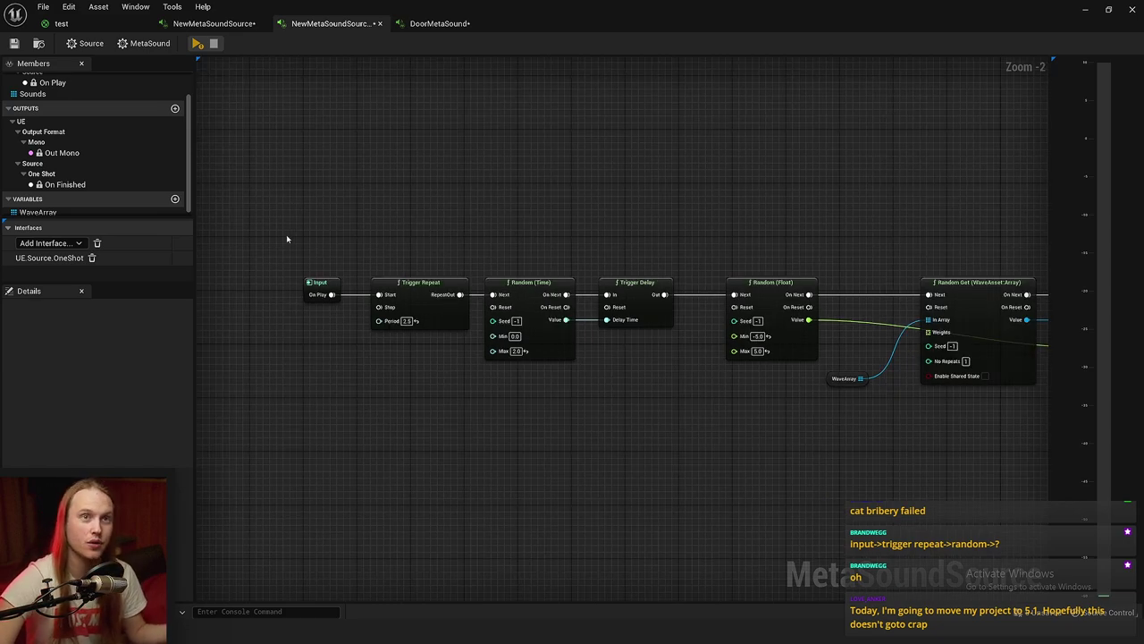
left_click_drag(286, 235, 673, 418)
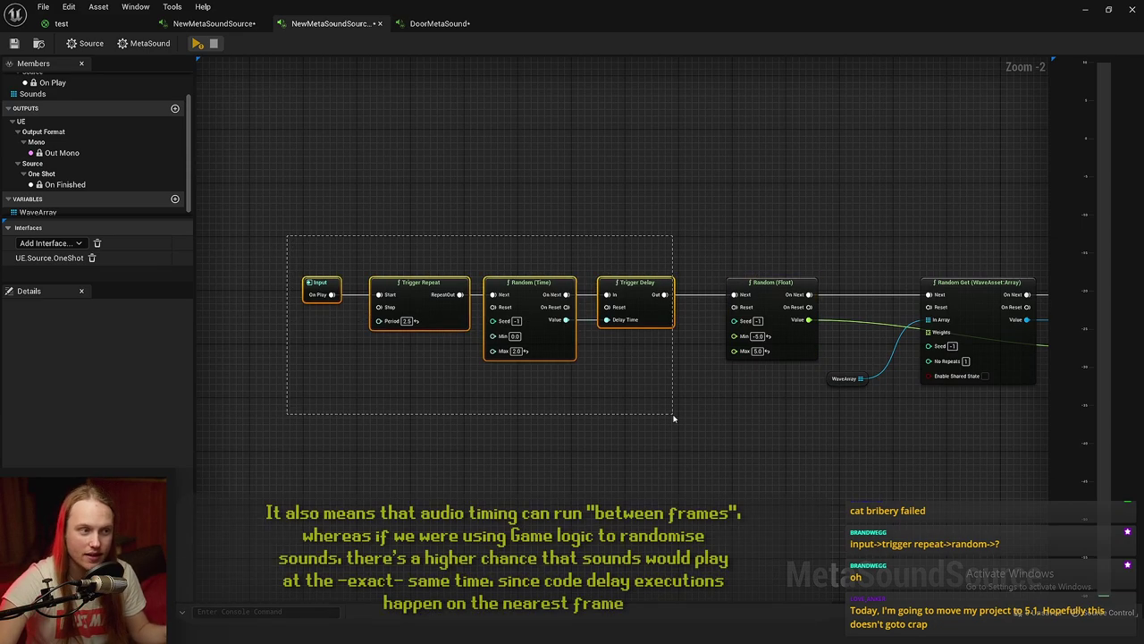
scroll(268, 277, "up", 2)
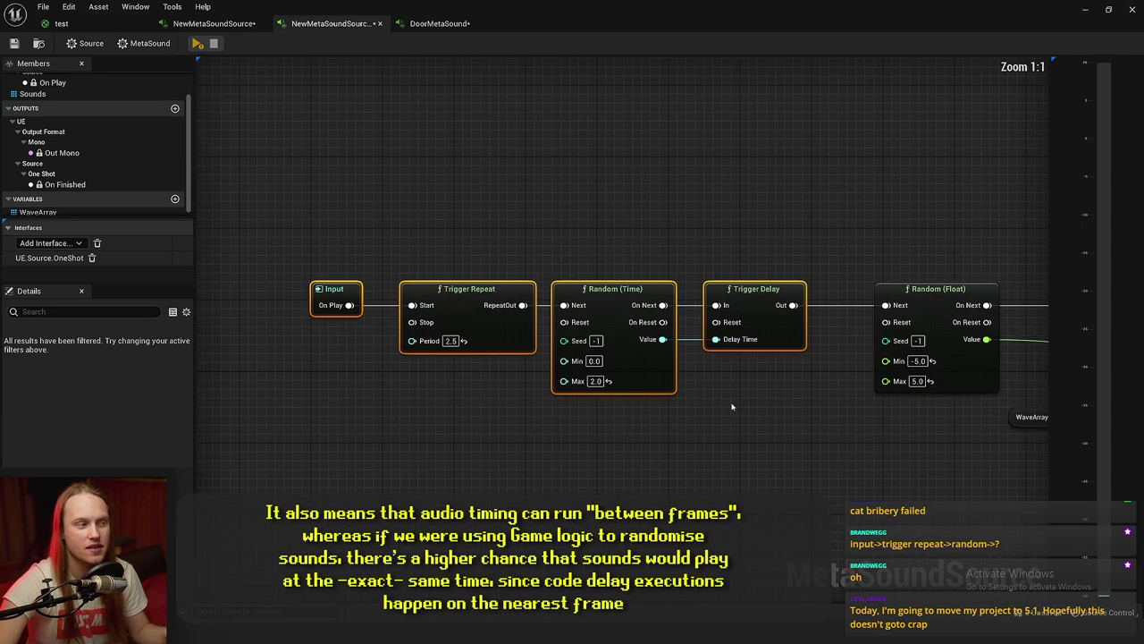
left_click(412, 410)
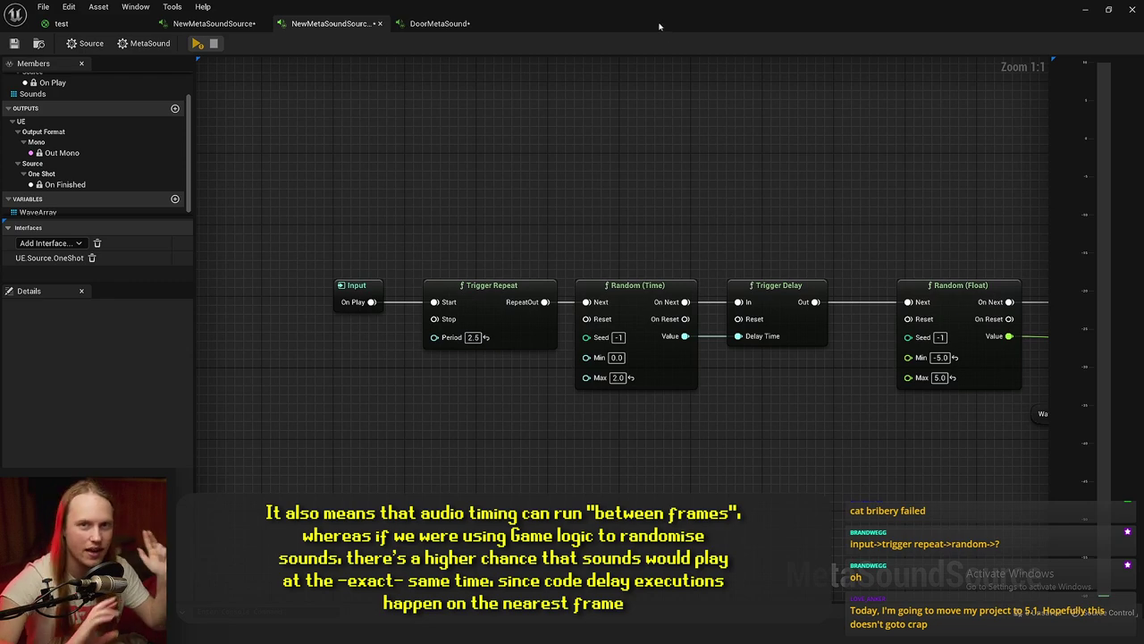
right_click_drag(668, 137, 602, 138)
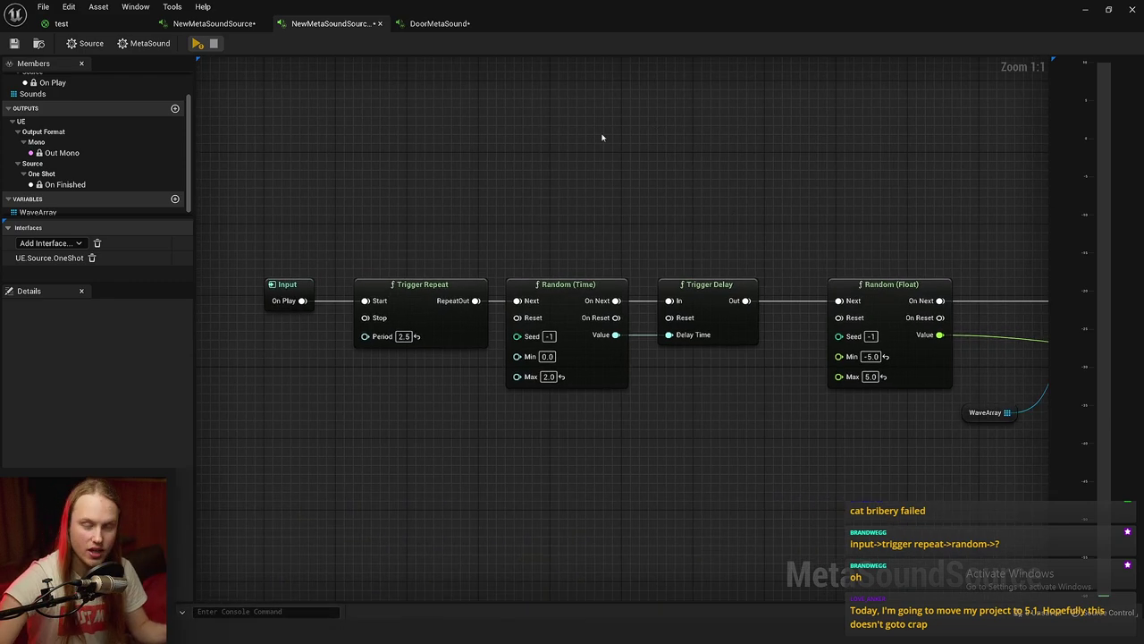